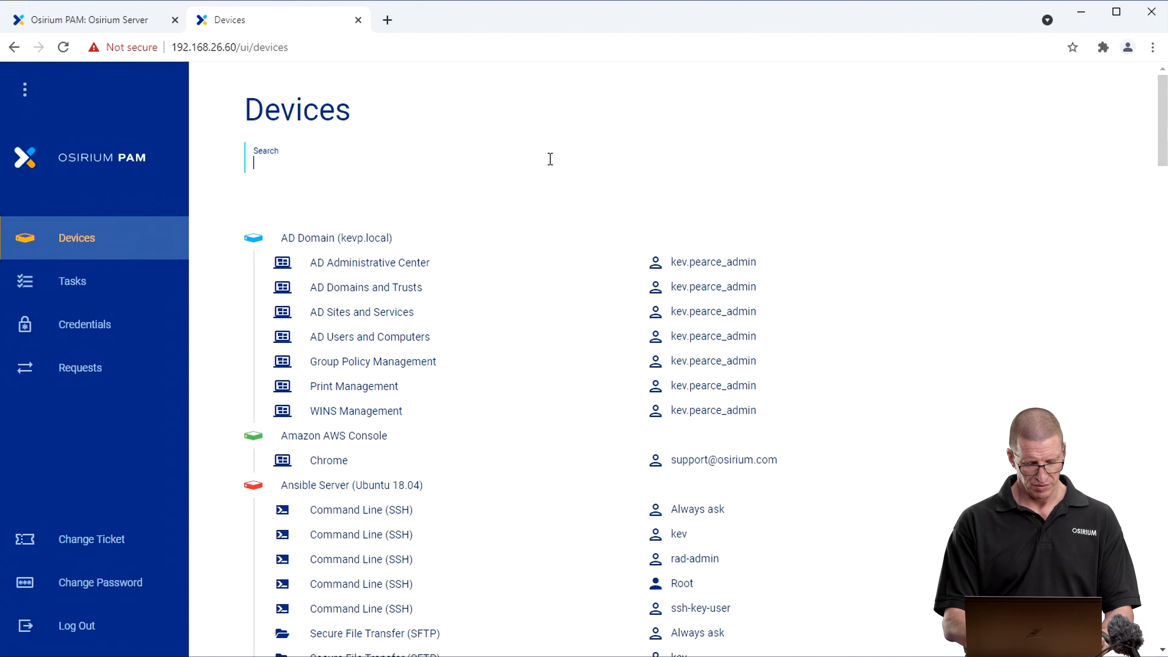
Find the Semrush device by searching for "sem", open its Chrome session and maximize the browser inside the session.
type("sem")
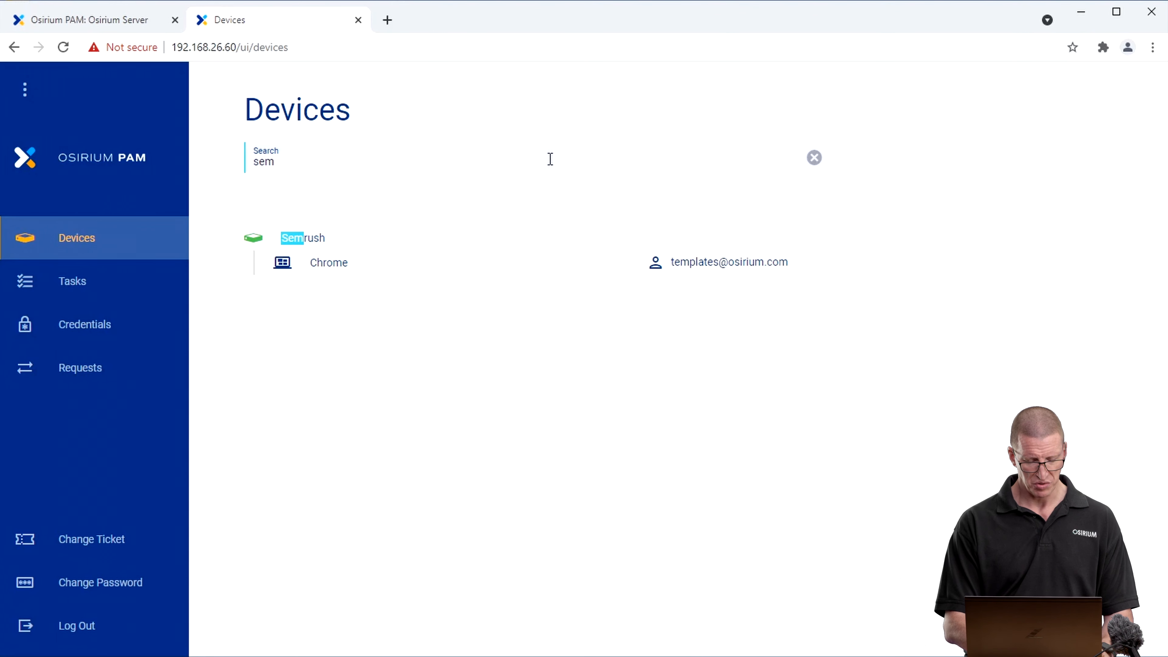
left_click(448, 263)
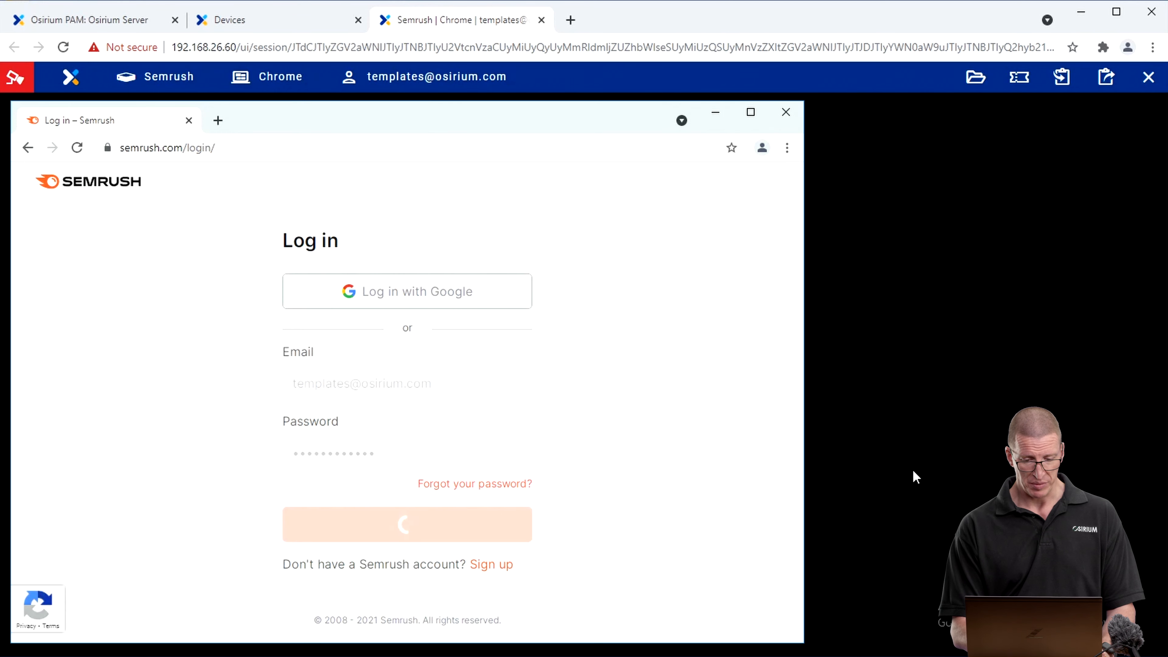
left_click(751, 114)
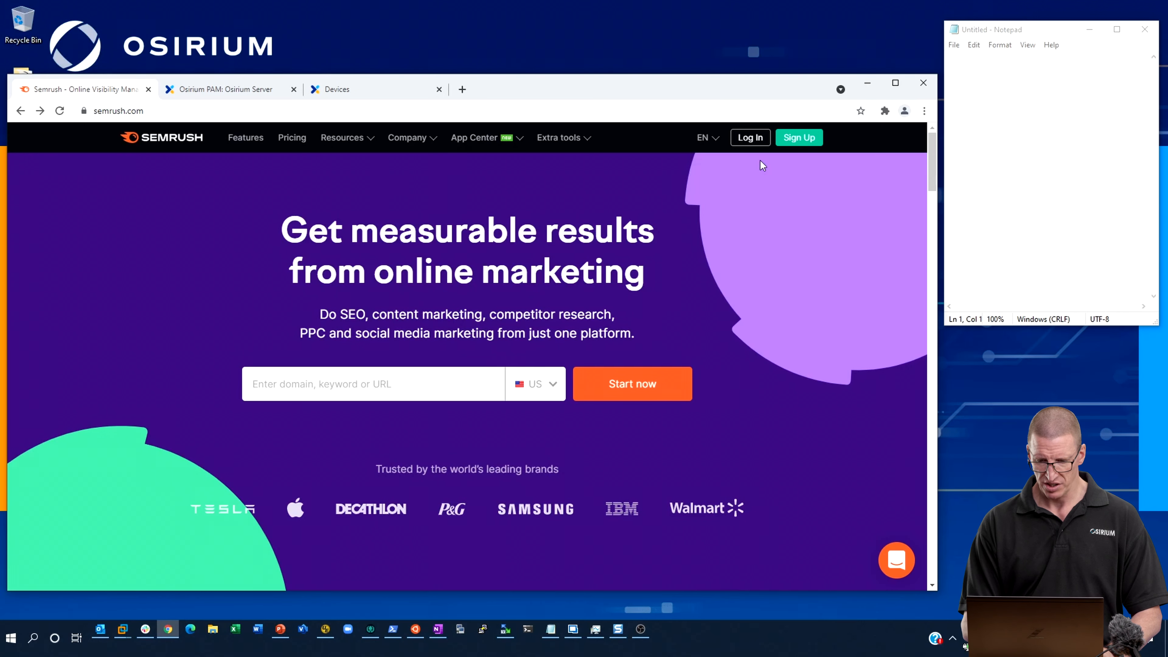
left_click(751, 138)
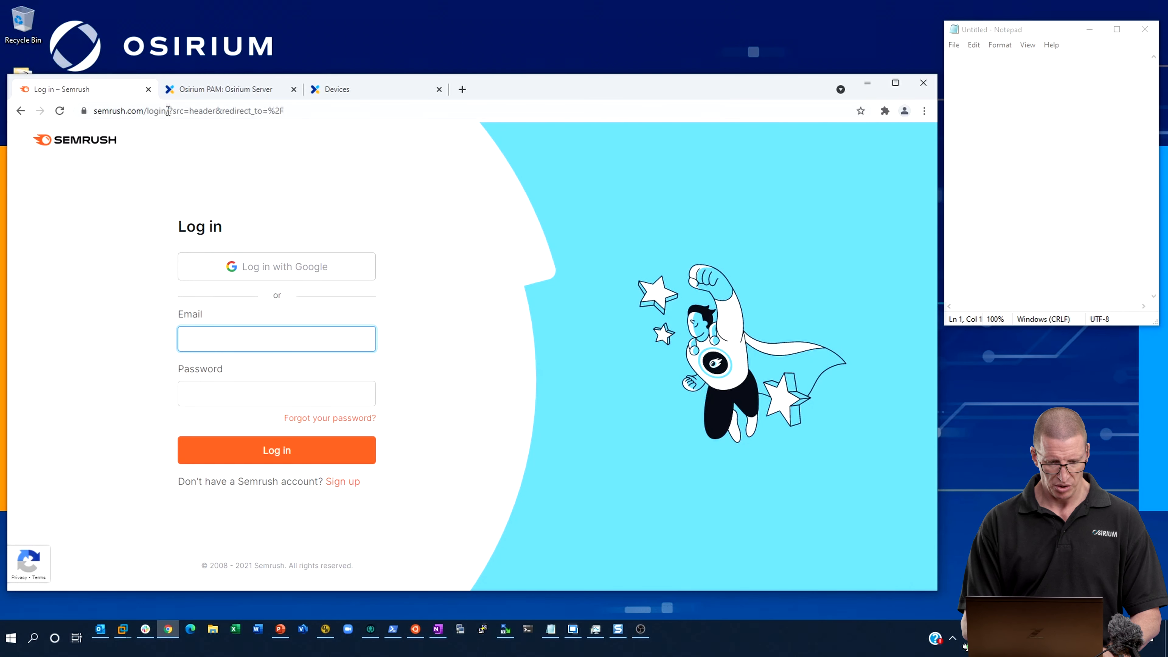
left_click_drag(168, 111, 94, 111)
key("ctrl+c")
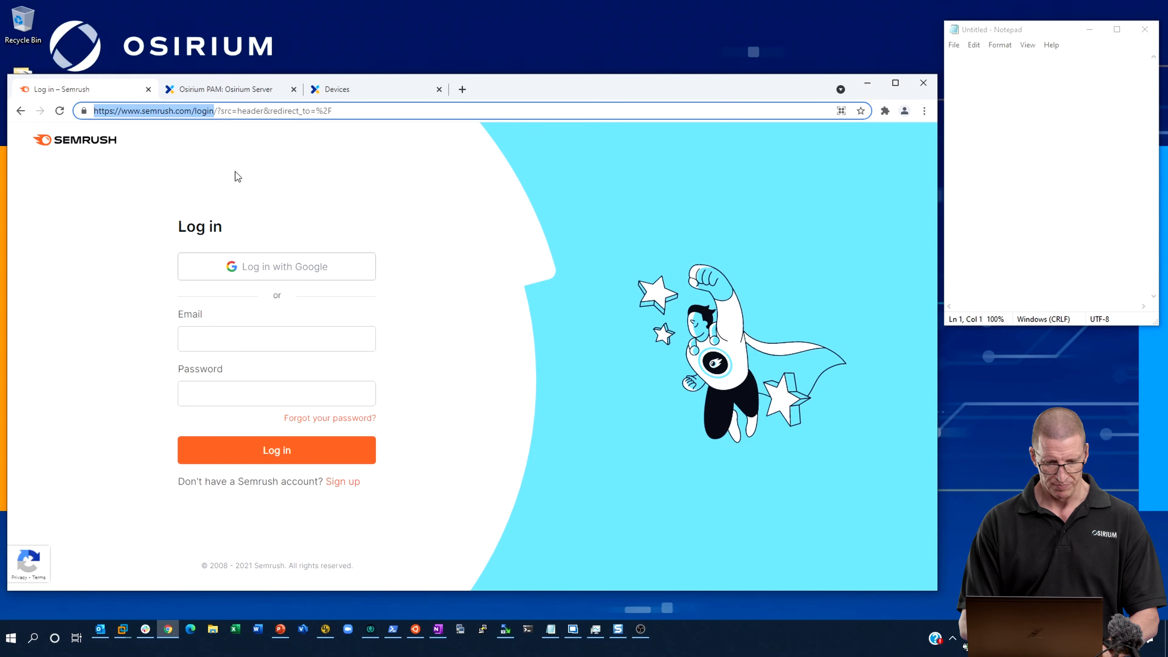
left_click(1060, 111)
key("Return")
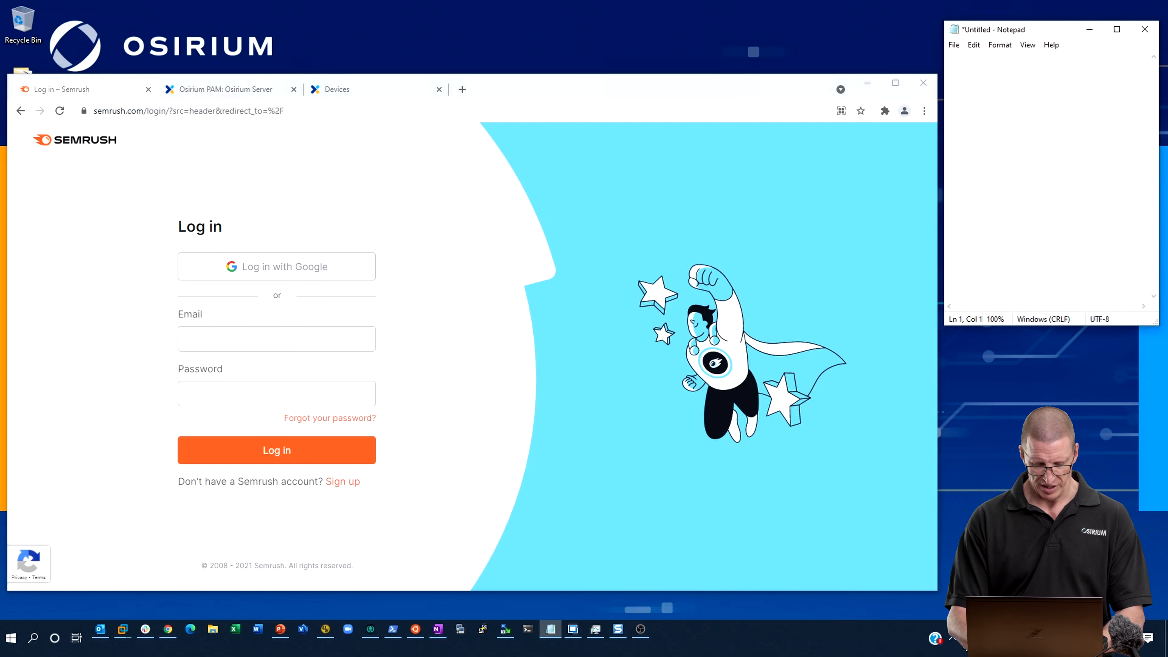
key("ctrl+v")
key("Return")
key("Return")
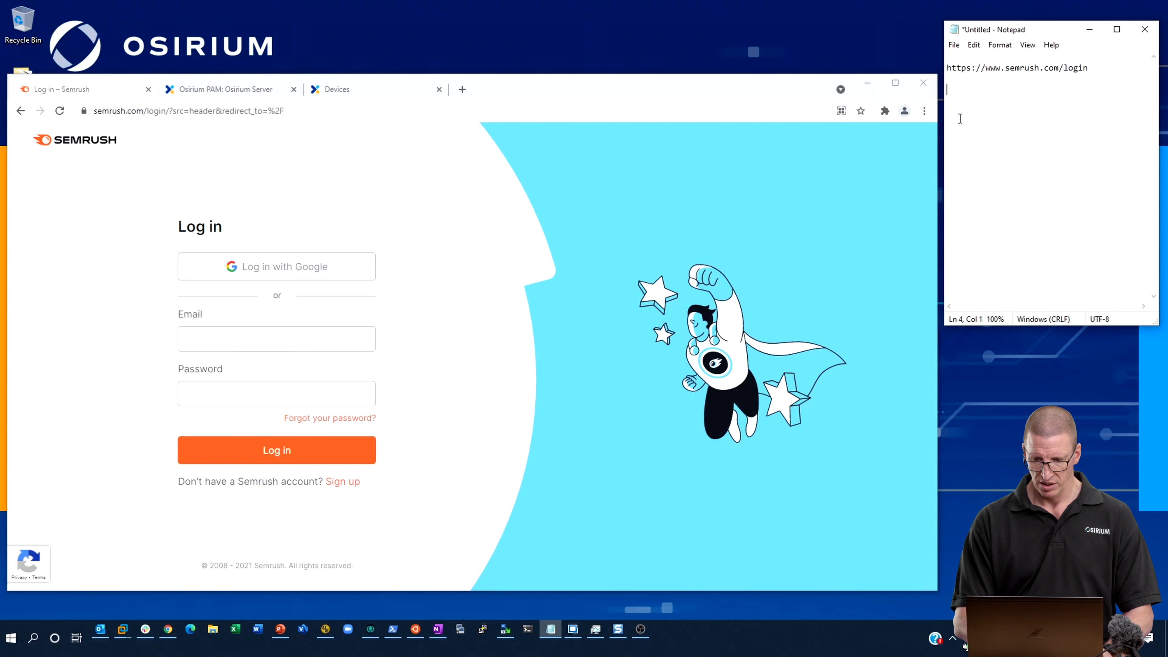
Open Chrome's developer tools on the Semrush login page and inspect the Email input field.
left_click(924, 111)
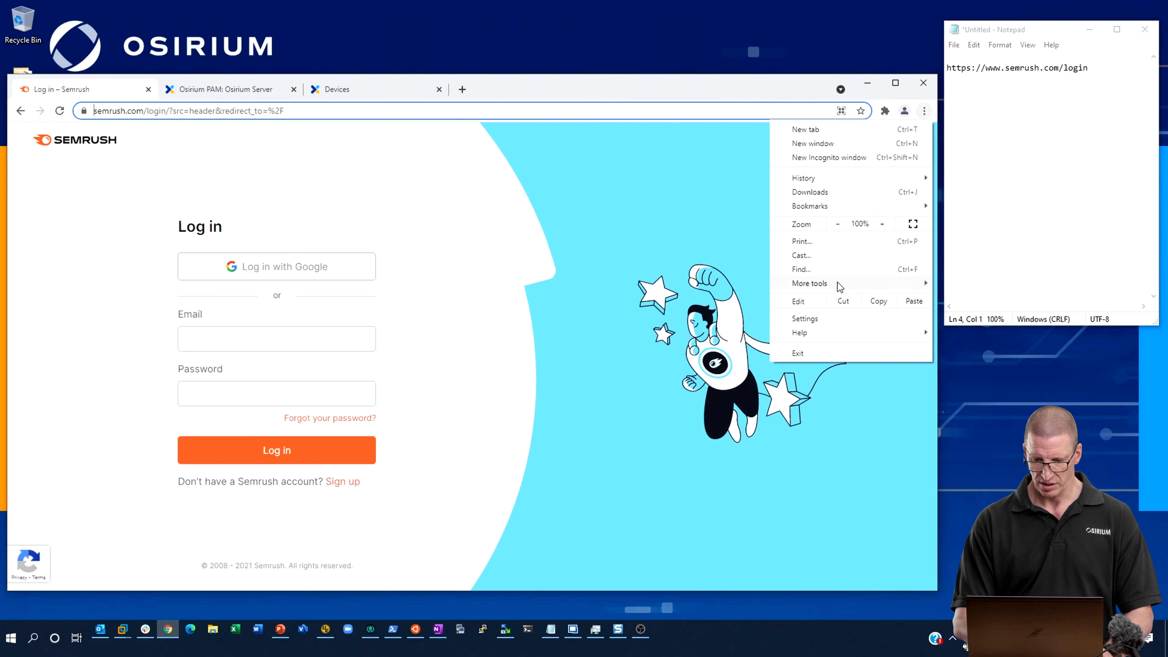
mouse_move(837, 283)
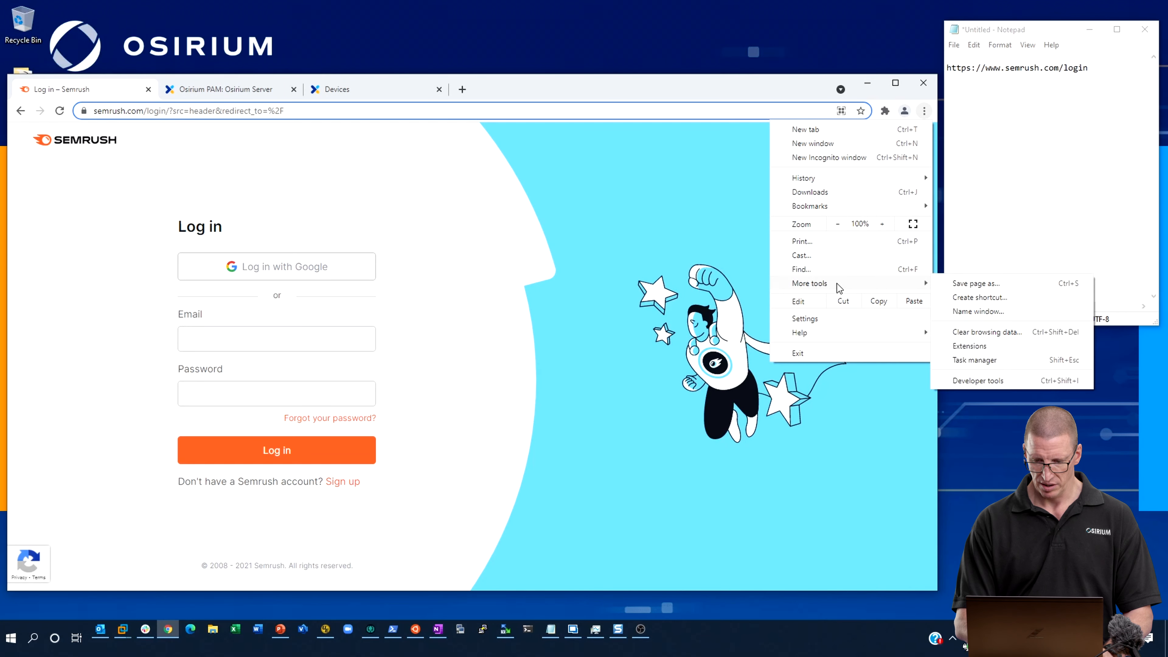
left_click(997, 381)
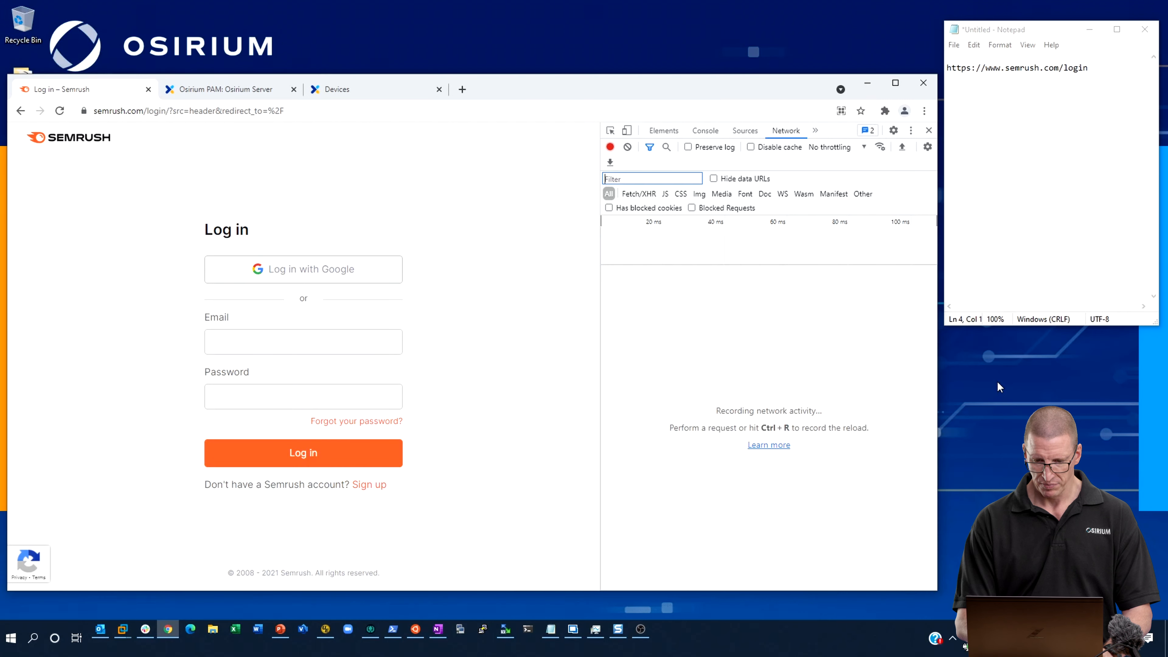
left_click(611, 132)
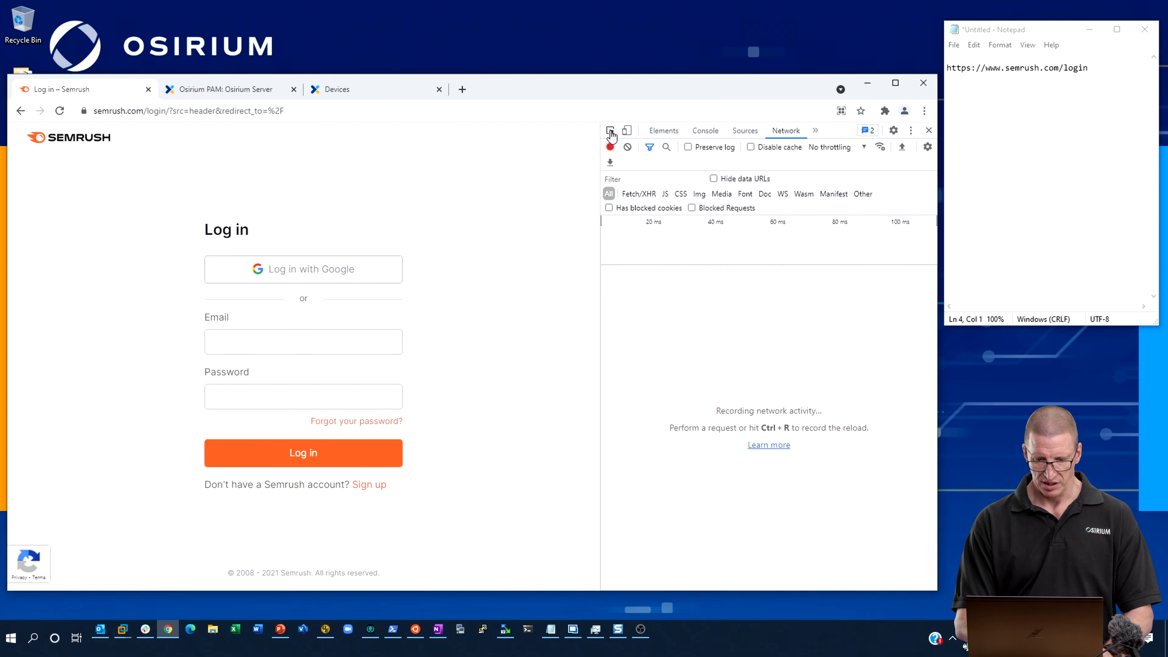
left_click(303, 340)
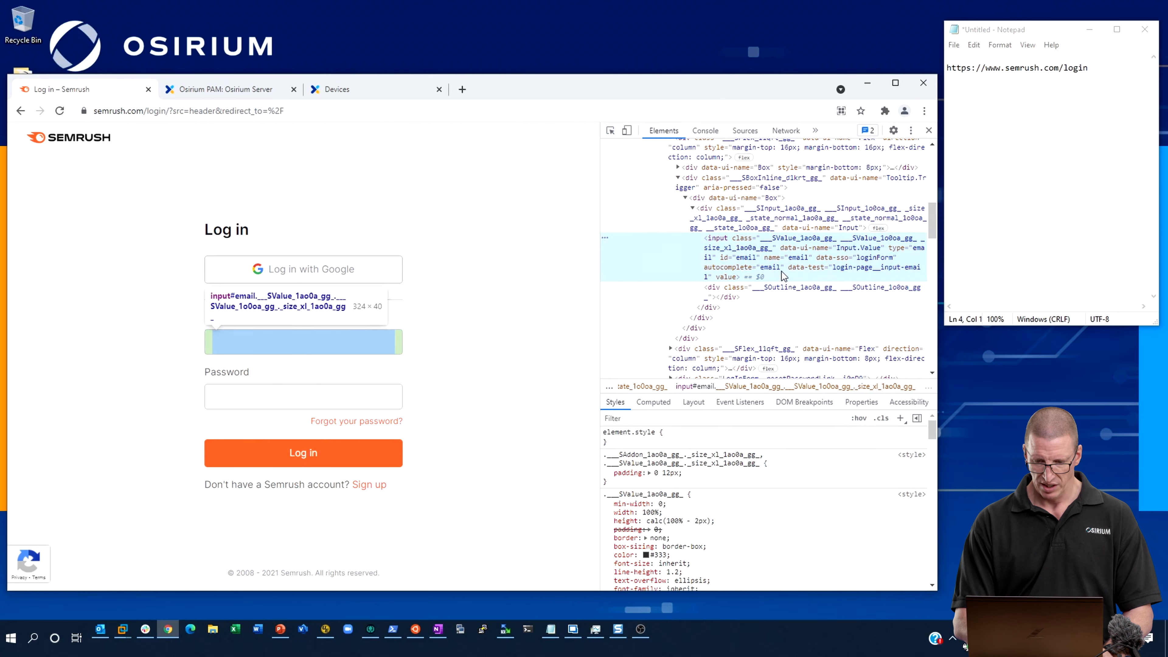
Copy the XPath of the Email input element into Notepad below the login address, followed by a blank line.
right_click(728, 247)
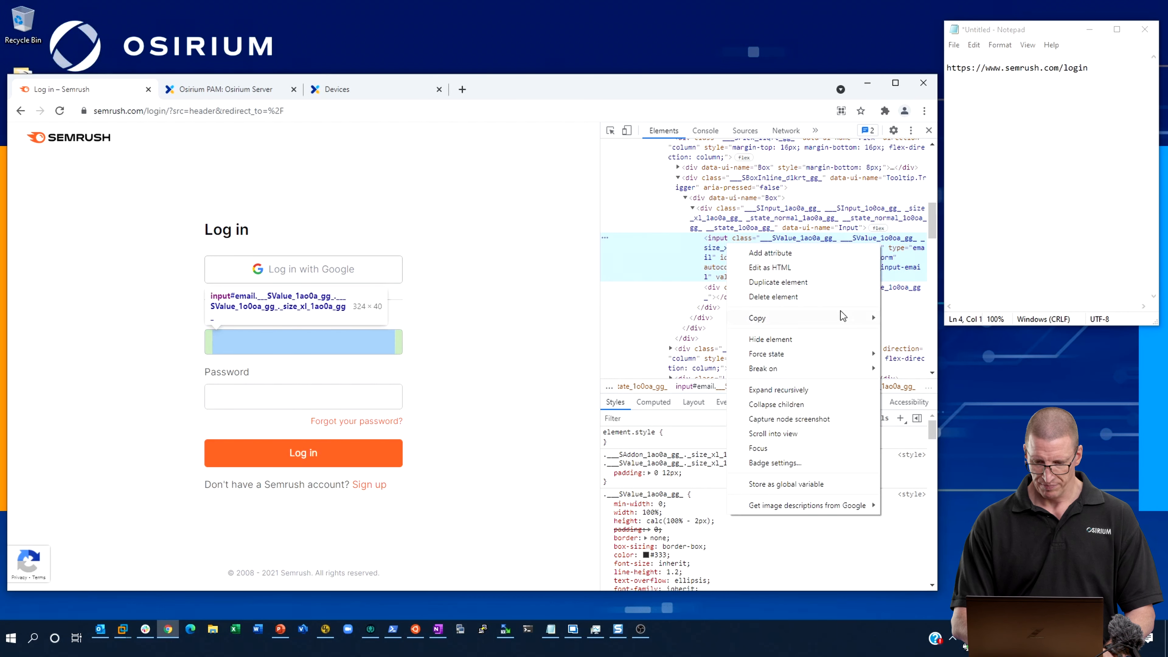
mouse_move(841, 317)
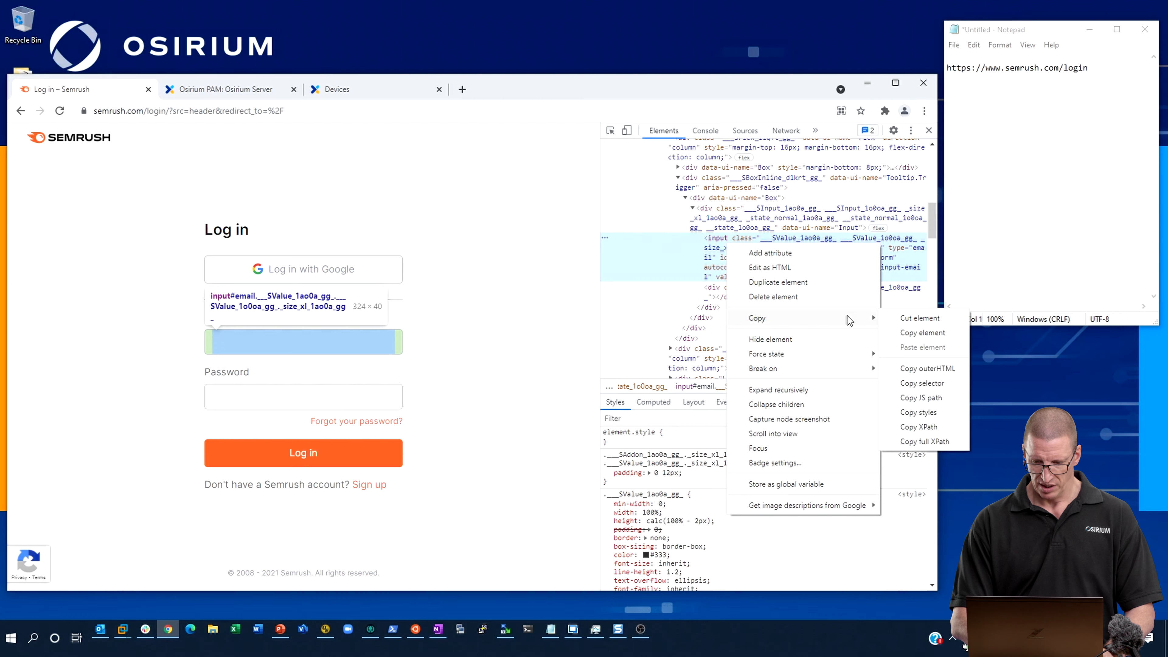
left_click(954, 426)
left_click(995, 95)
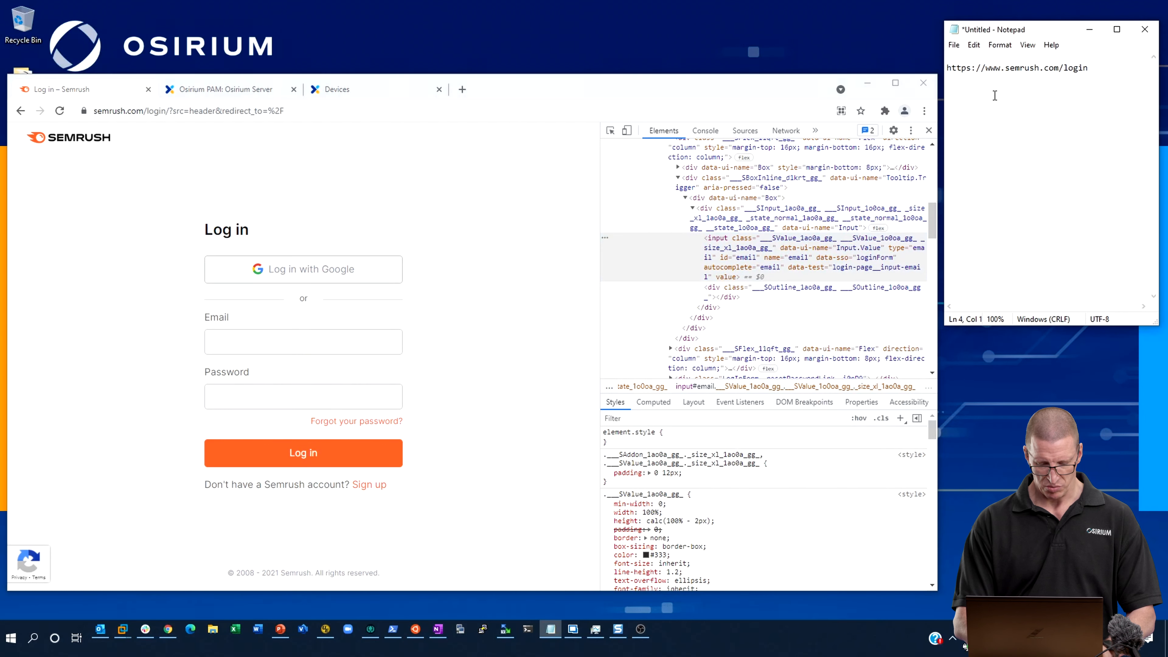
type("//*[@id=\"email\"]")
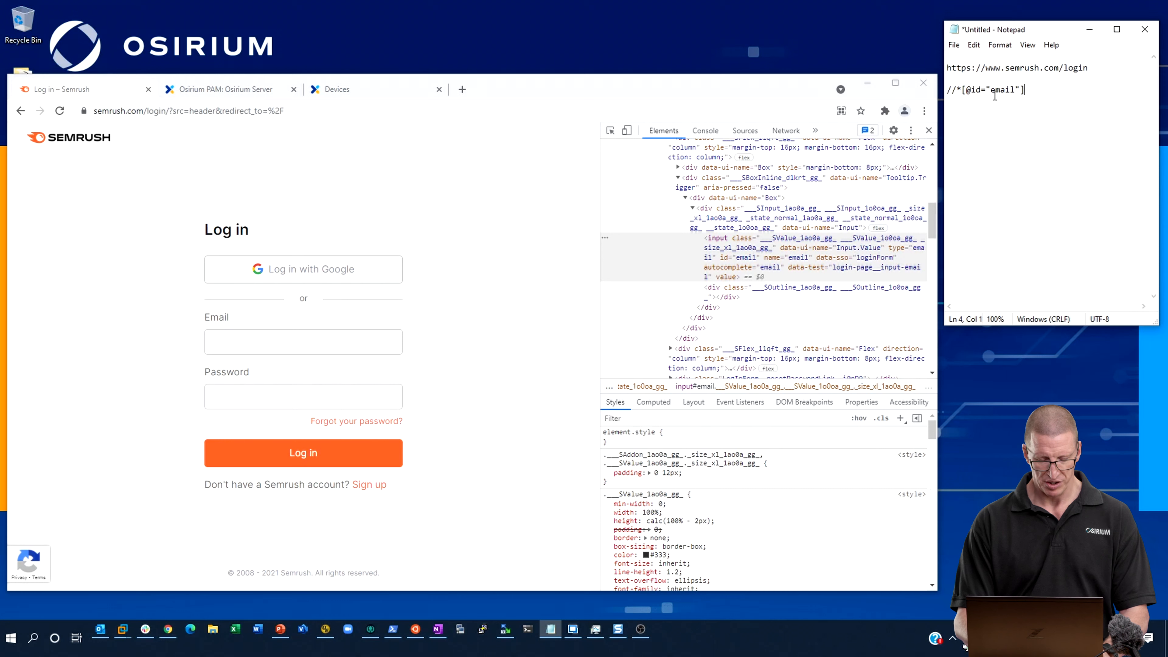
key("Return")
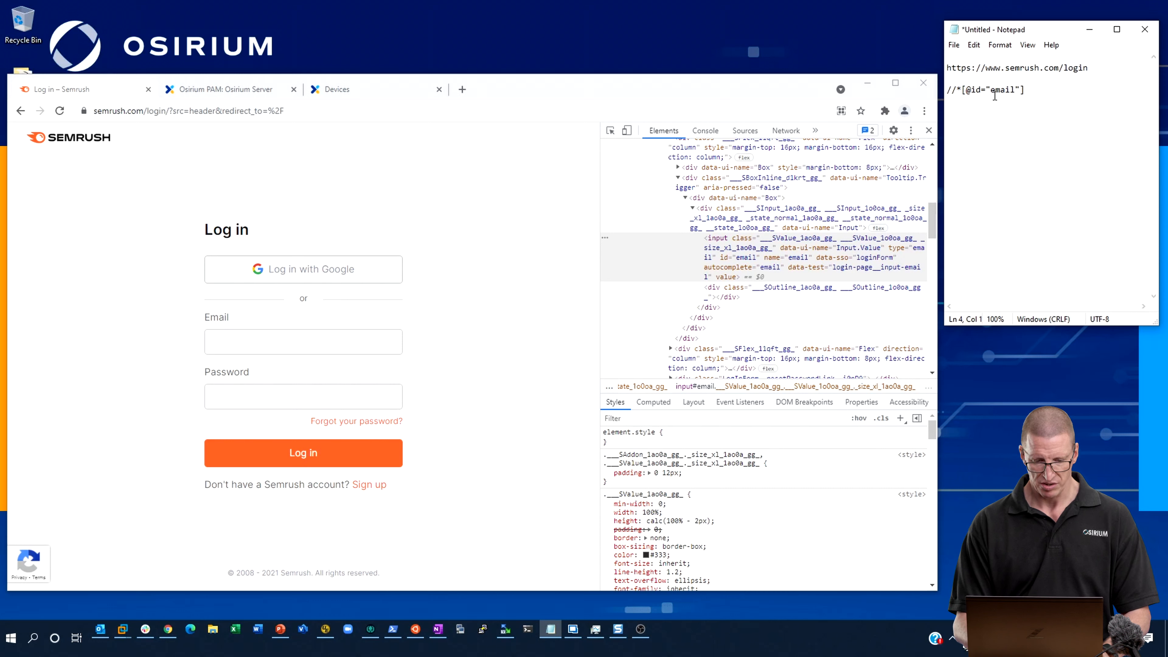
key("Return")
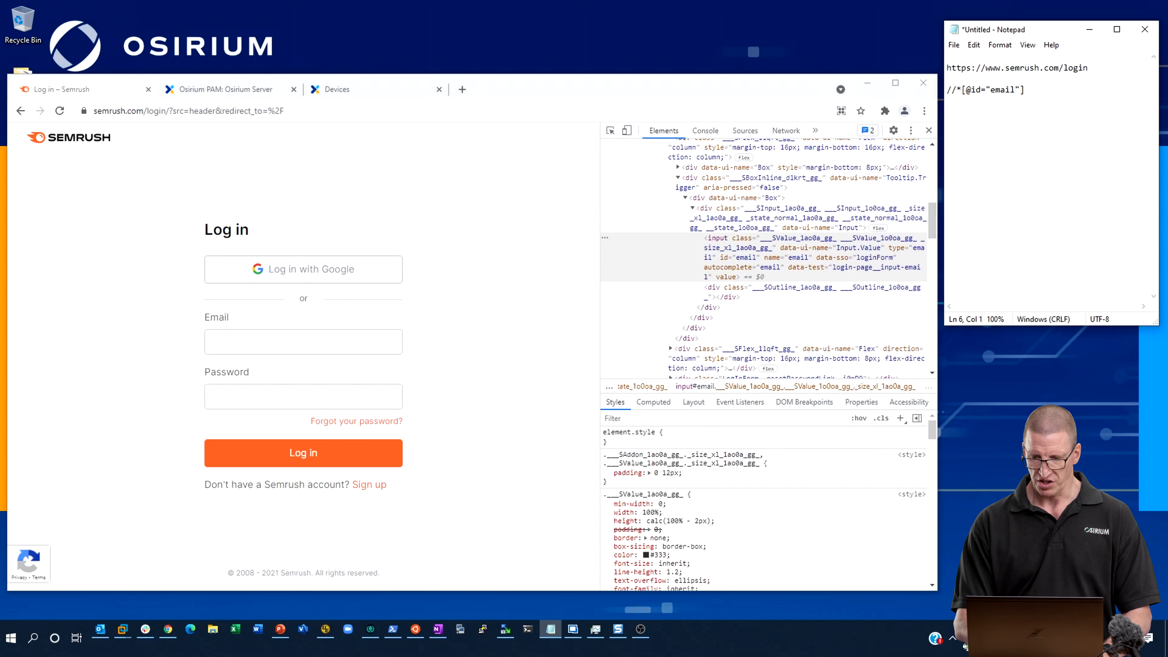
Inspect the Password input field on the login page and copy its XPath into Notepad below the email XPath.
left_click(610, 130)
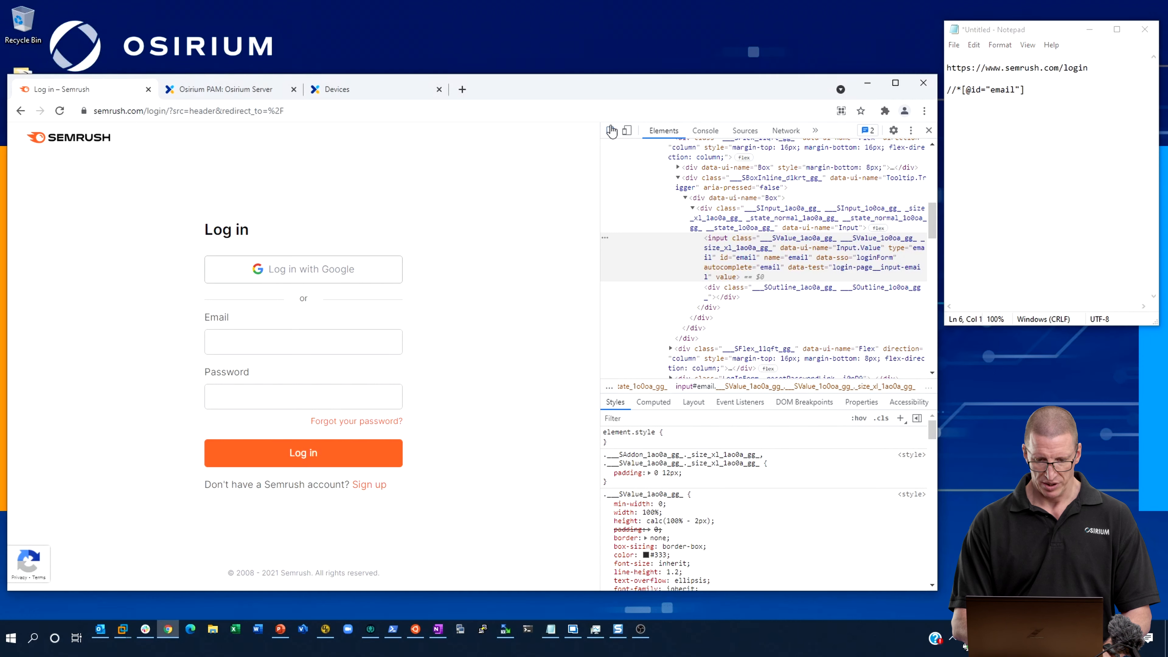
left_click(294, 396)
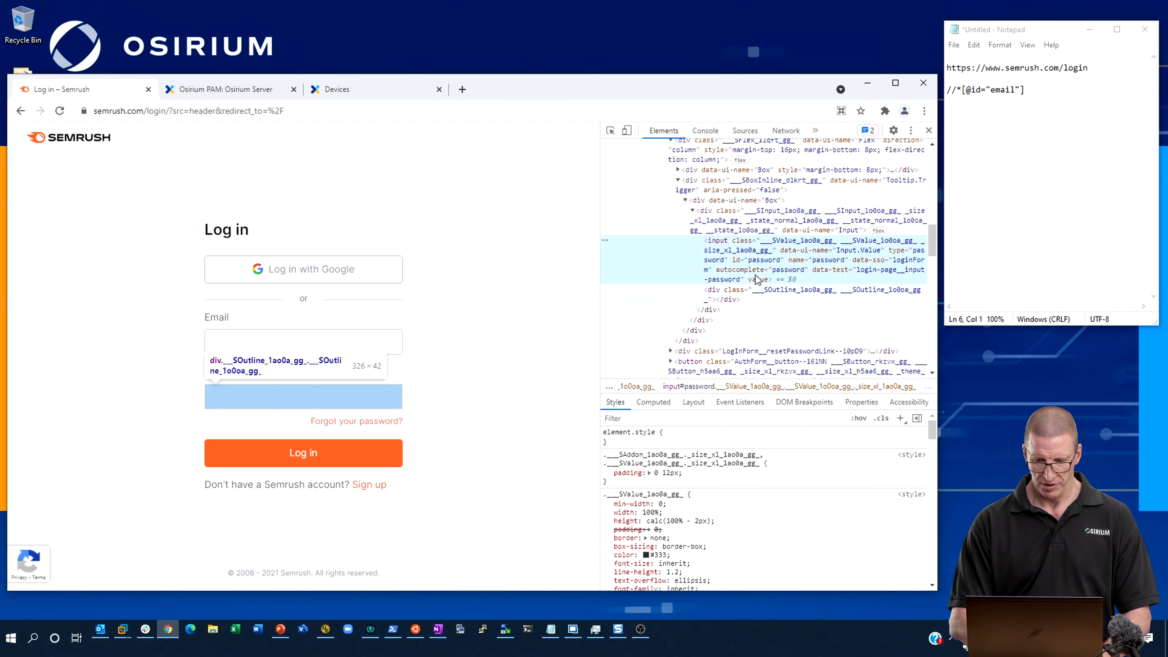
right_click(730, 265)
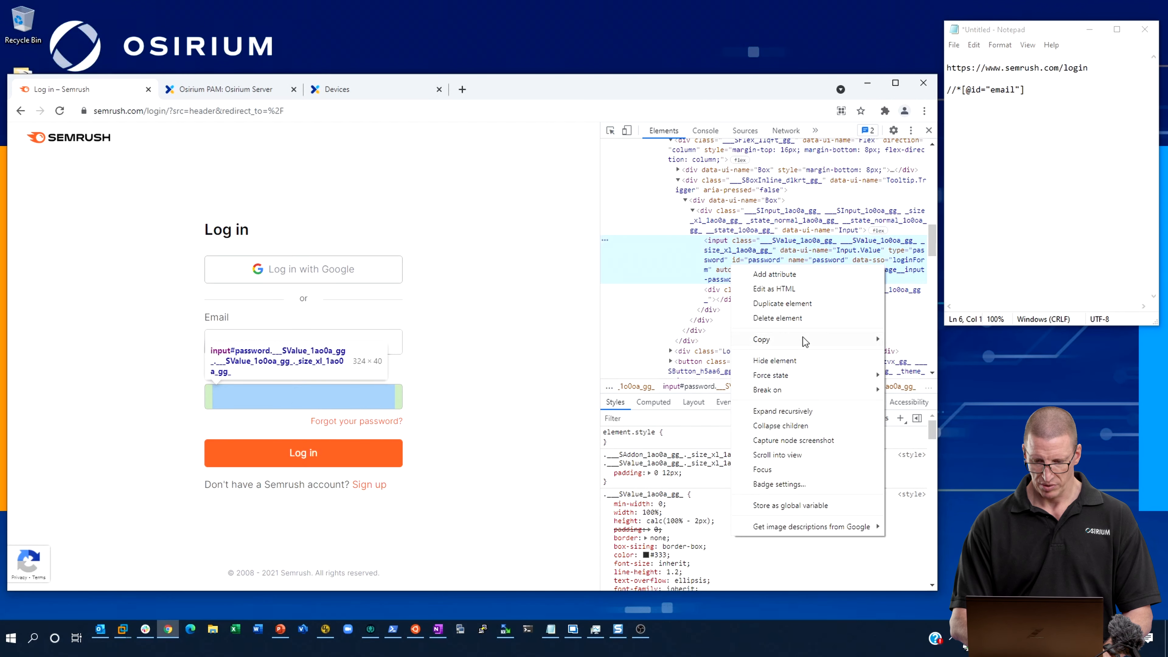
mouse_move(805, 339)
left_click(957, 448)
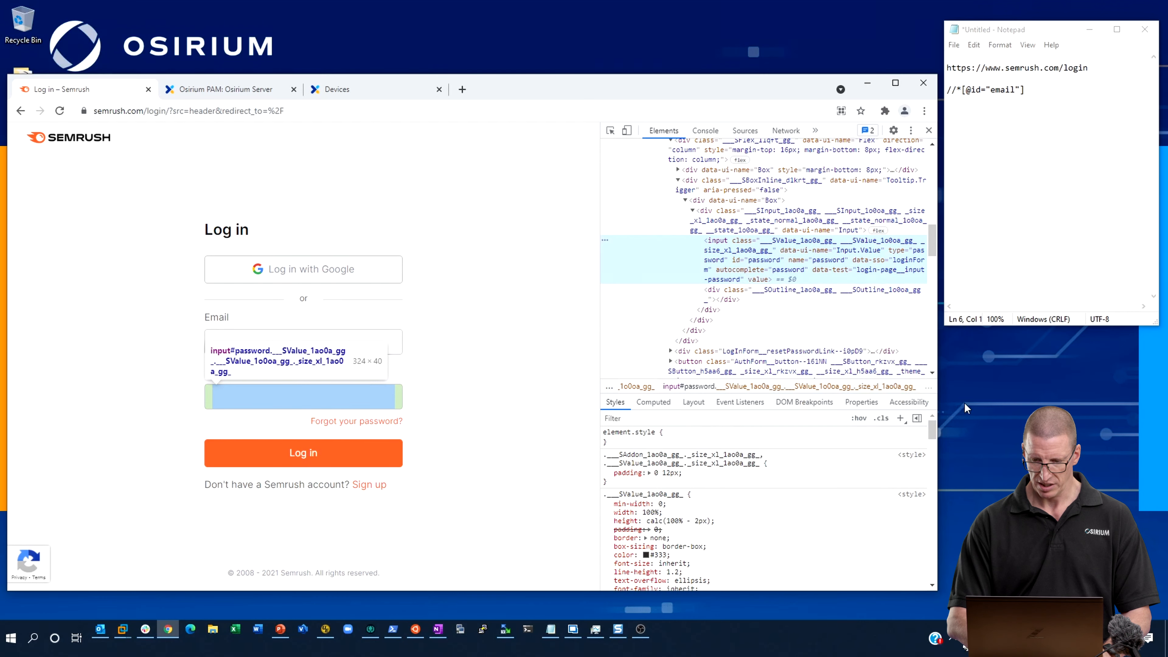
left_click(1041, 119)
key("ctrl+v")
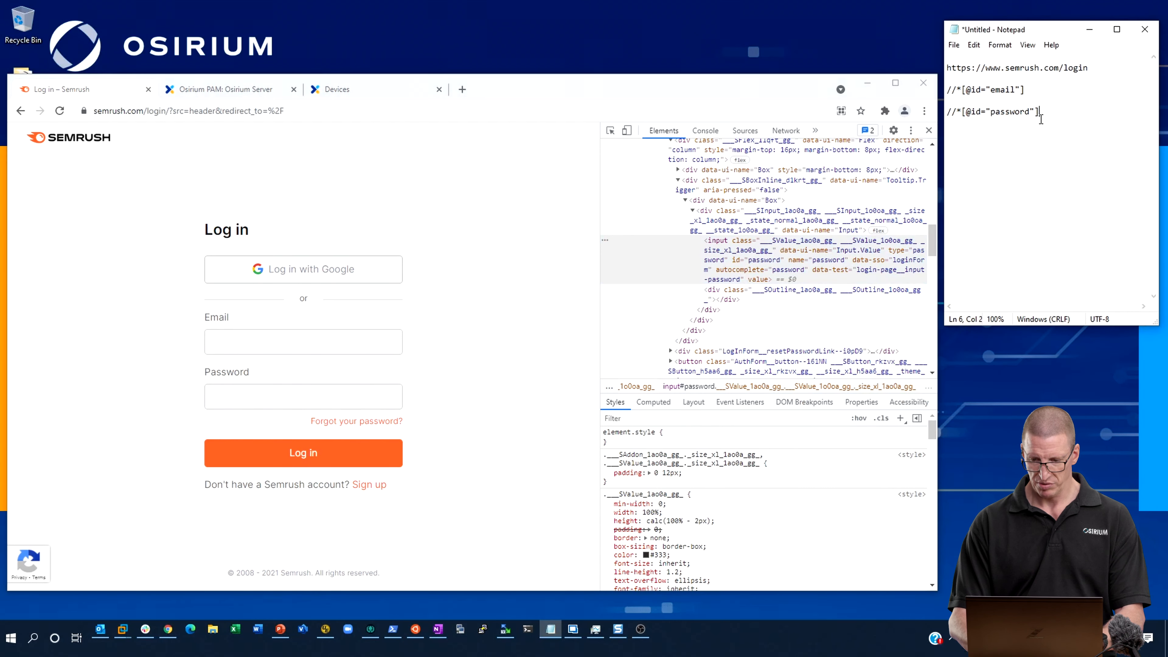
key("Return")
key("Return")
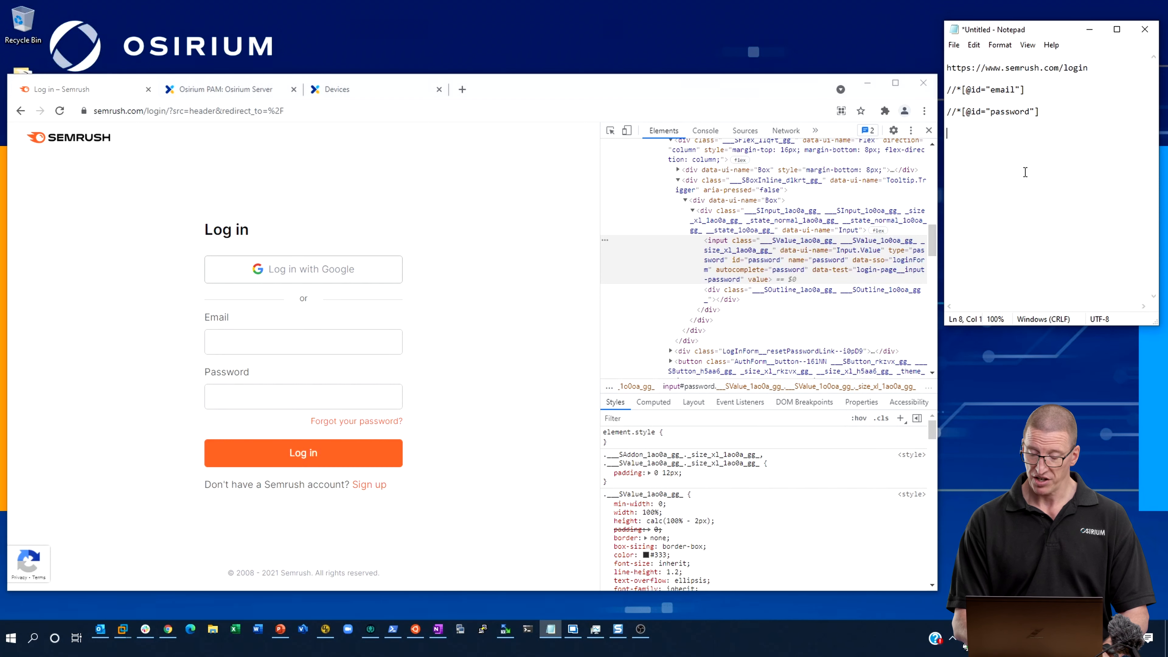
In Osirium PAM, start a new device from the Universal Web Application SSO (Chrome or Edge) 3.0 template with local accounts.
left_click(244, 88)
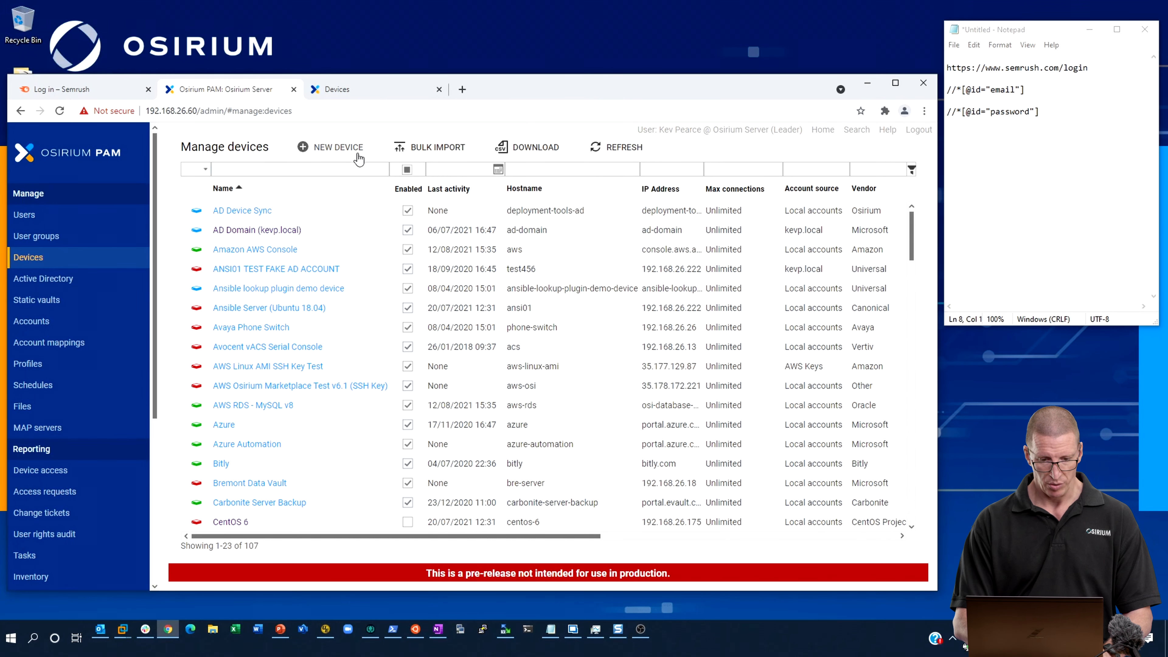
left_click(339, 150)
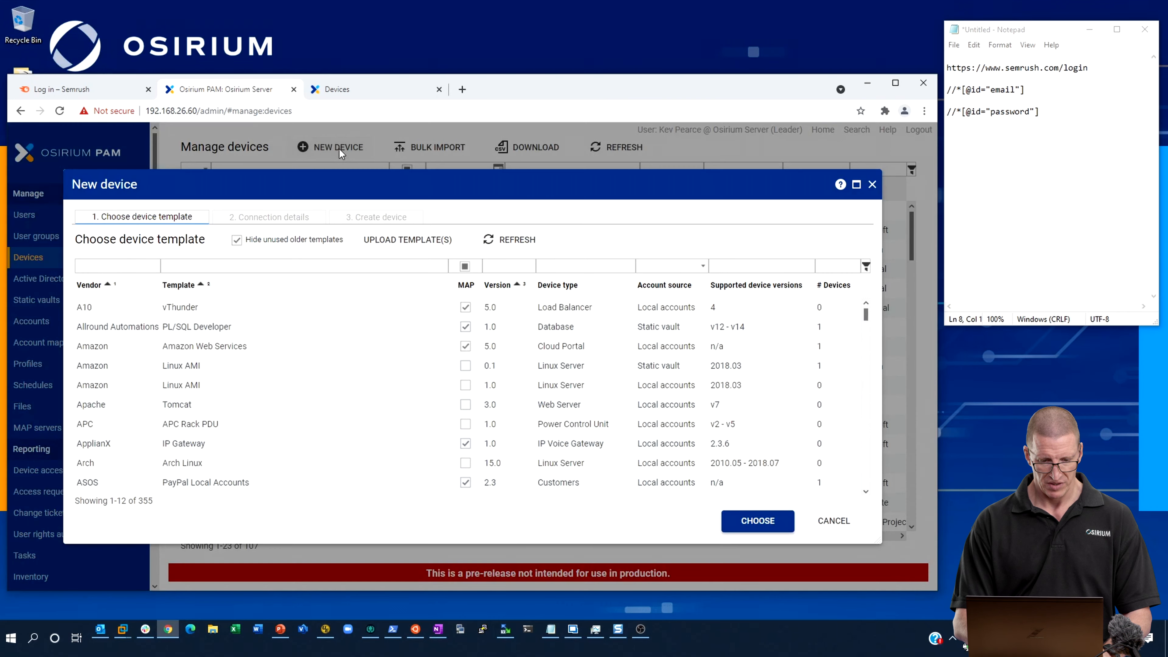
type("un")
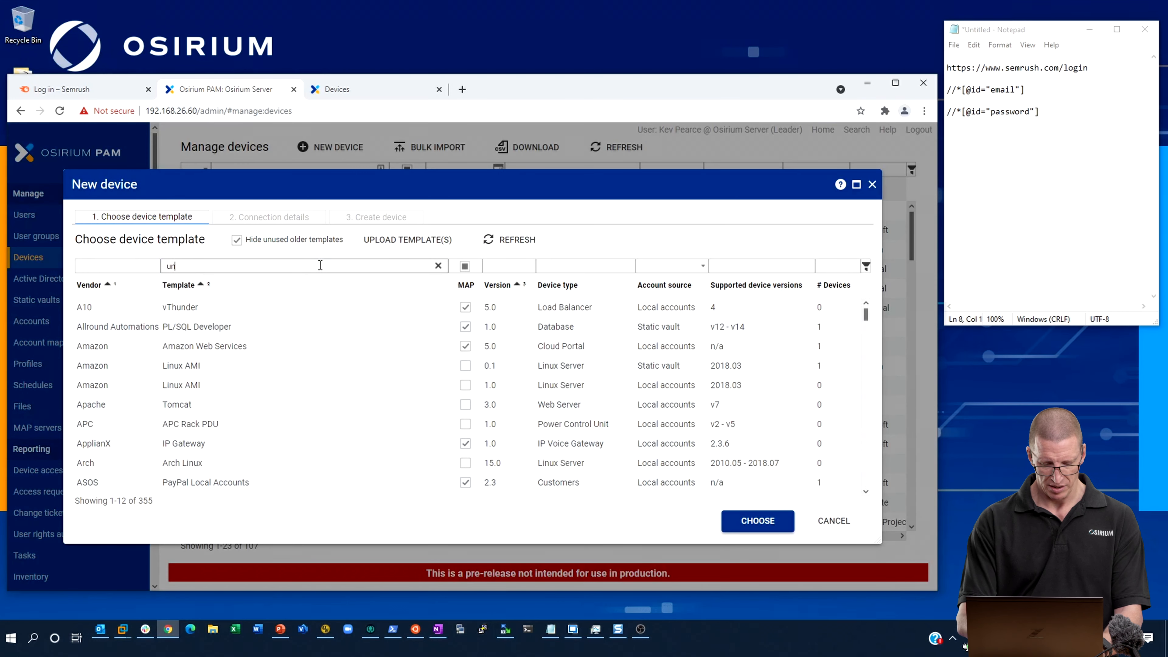
type("iversal web")
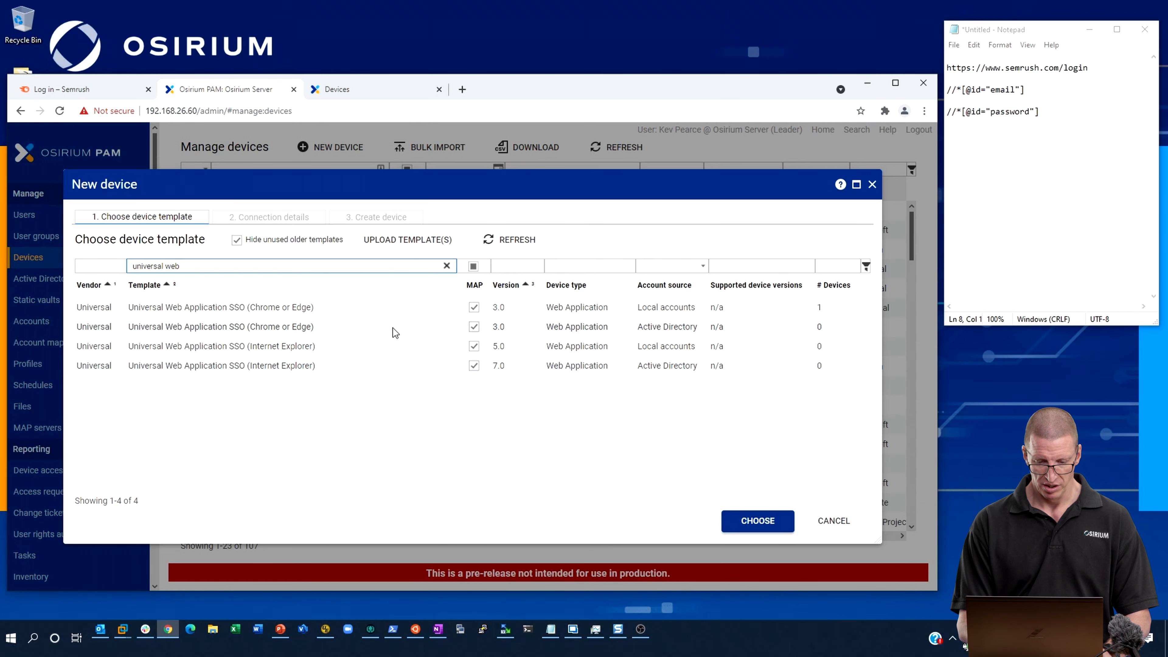
left_click(403, 312)
left_click(758, 521)
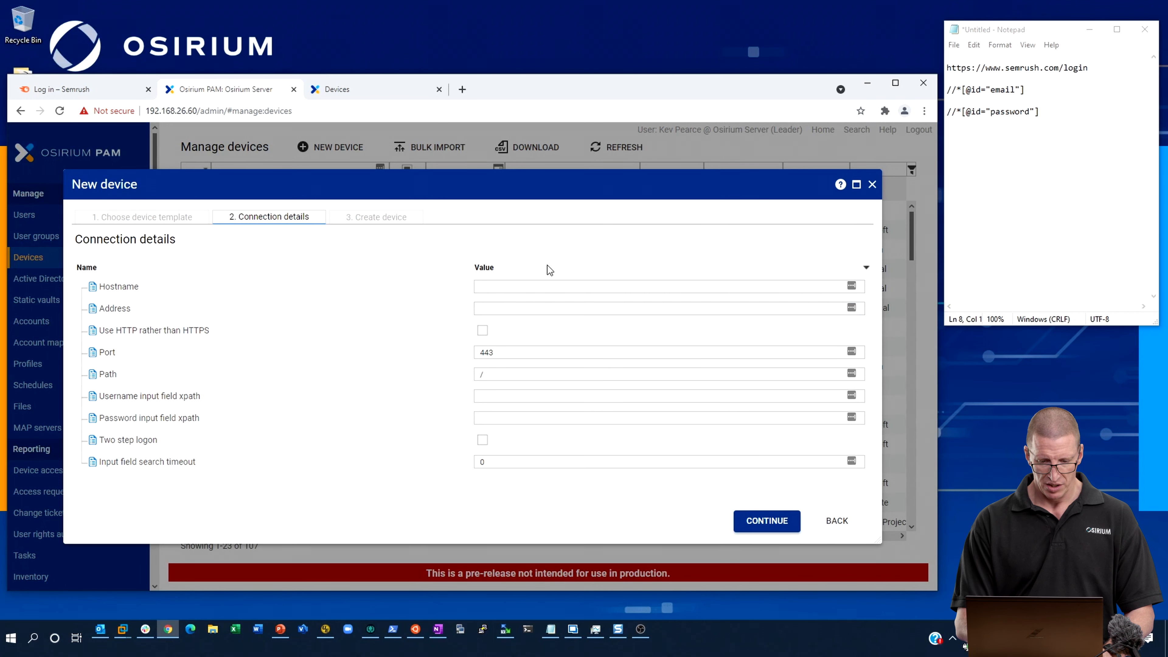
Set the new device's hostname to semrush, its address to semrush.com and its path to /login.
left_click(537, 286)
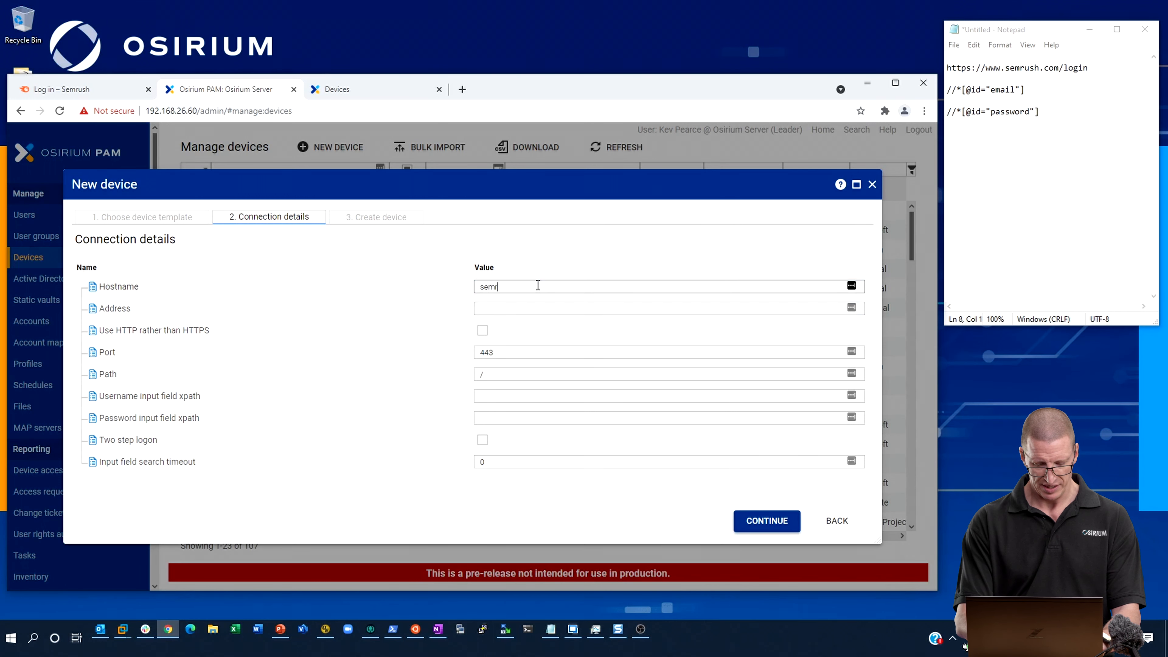
left_click(536, 308)
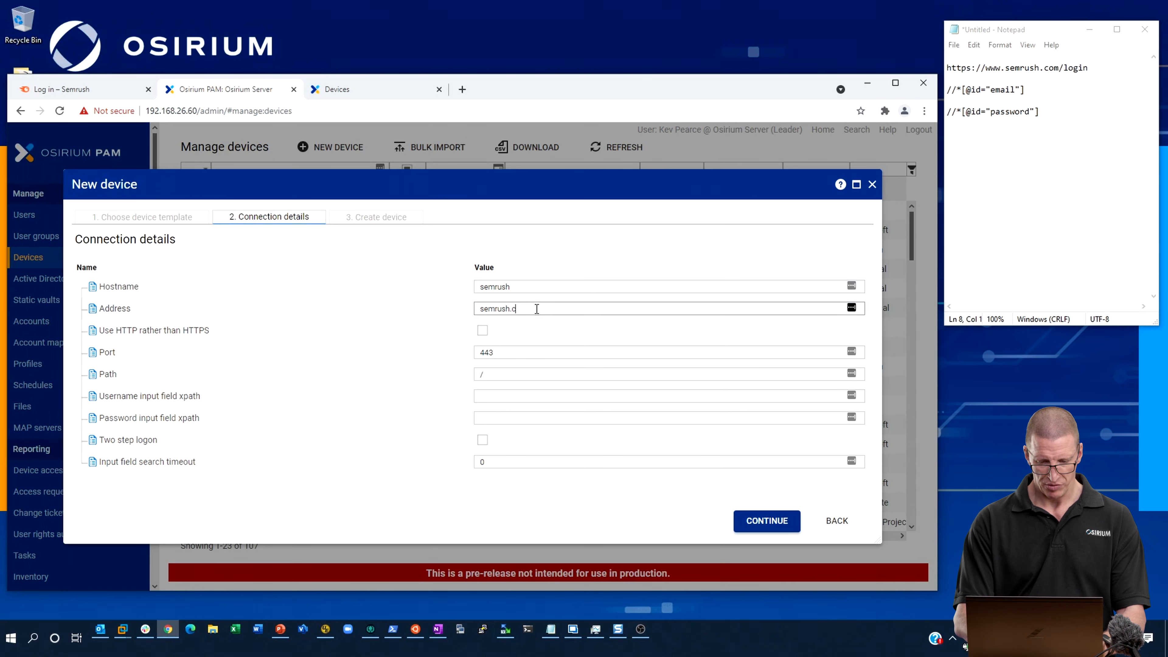
left_click(535, 374)
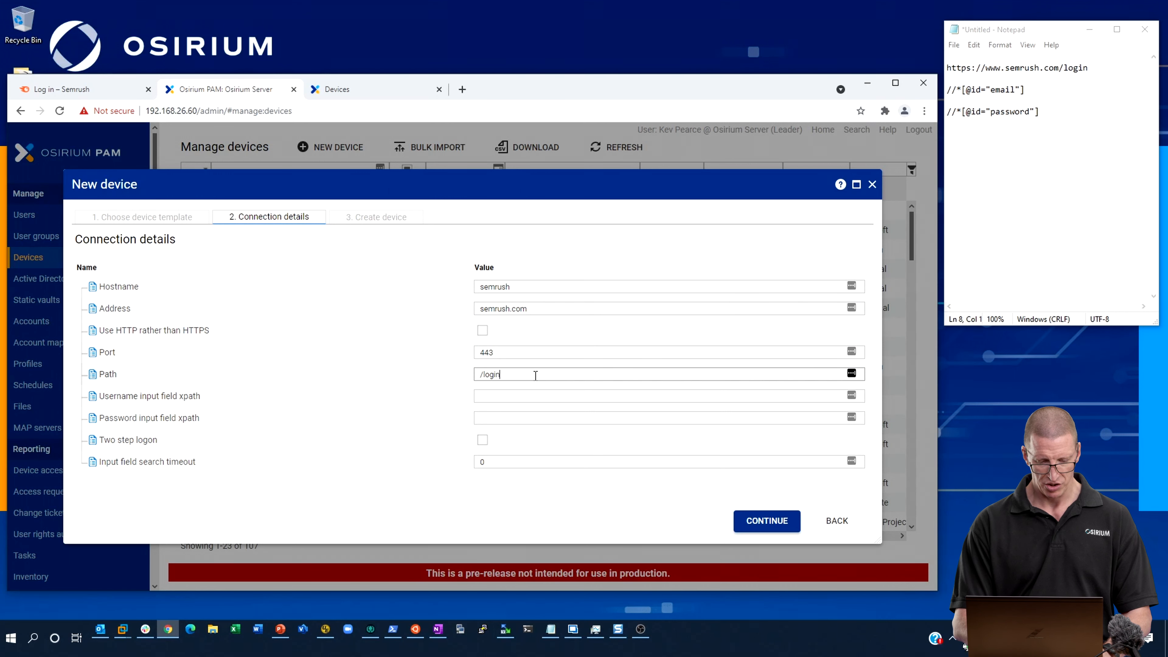
left_click_drag(1034, 93, 945, 86)
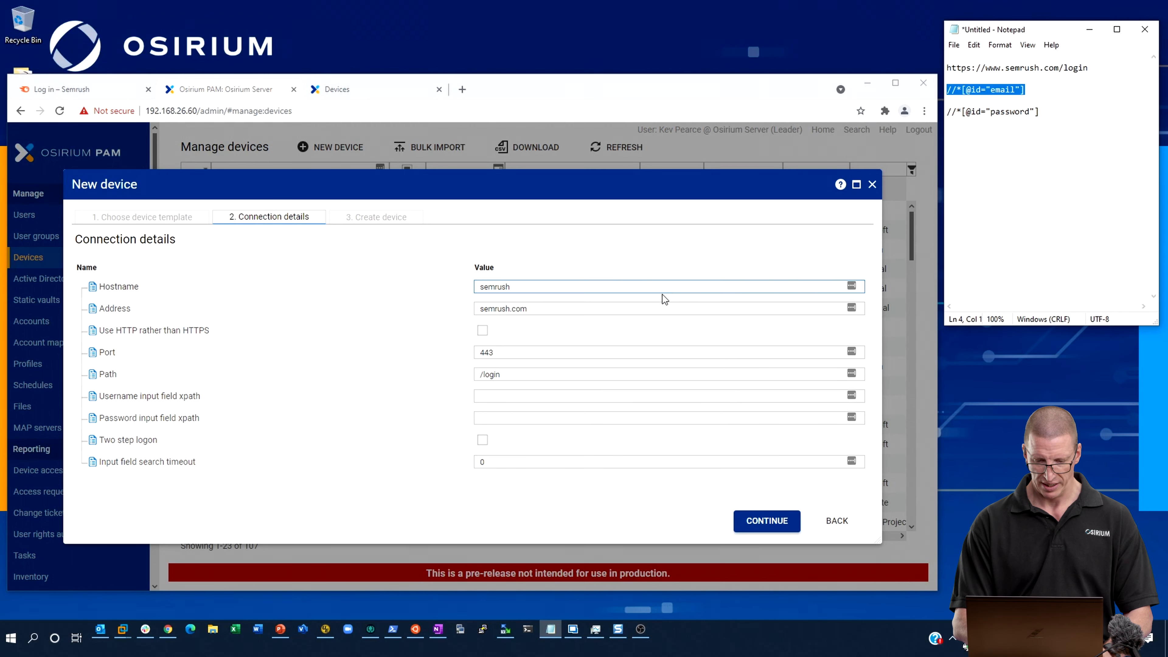
left_click(522, 396)
key("ctrl+v")
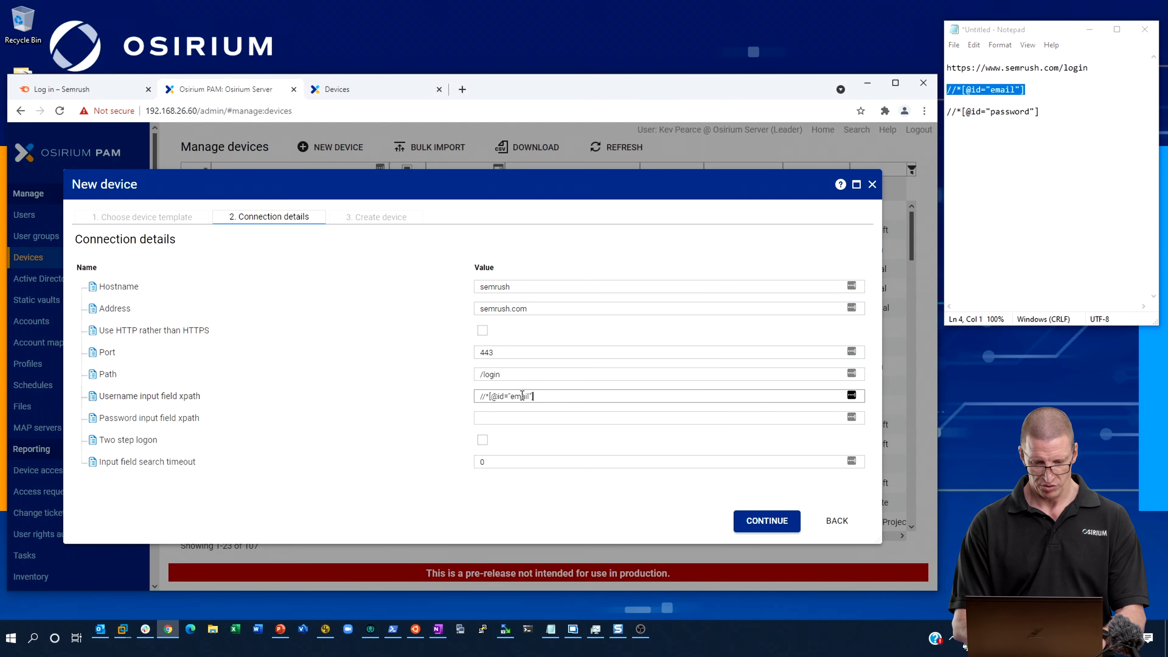
left_click_drag(1044, 113, 936, 115)
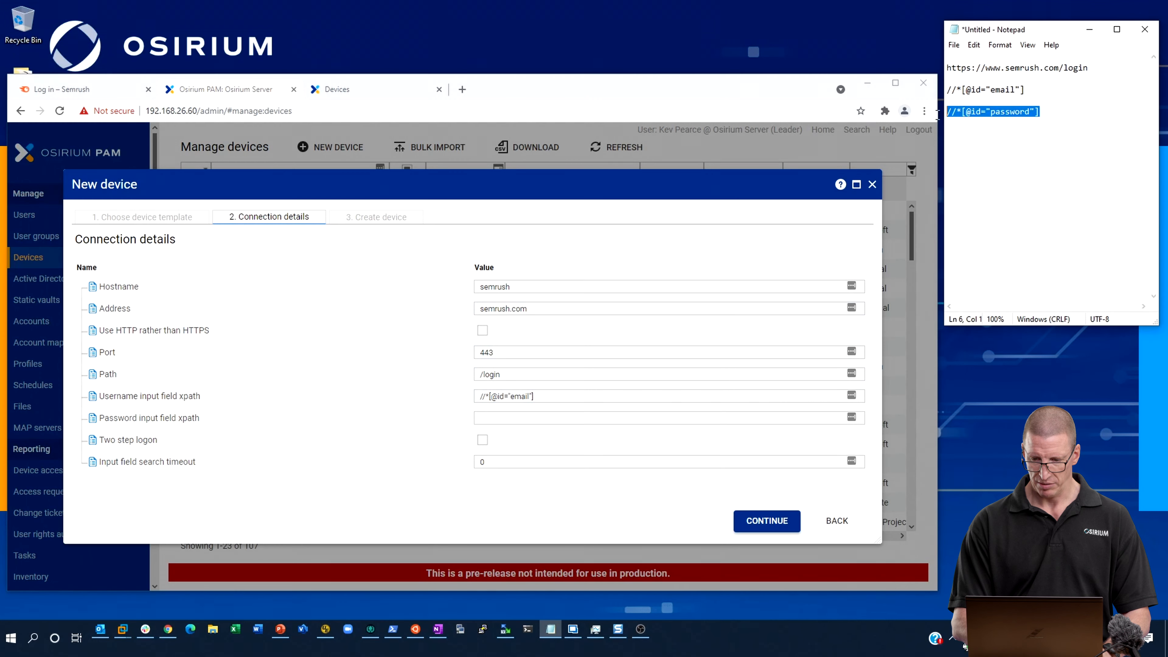
left_click(553, 416)
key("ctrl+v")
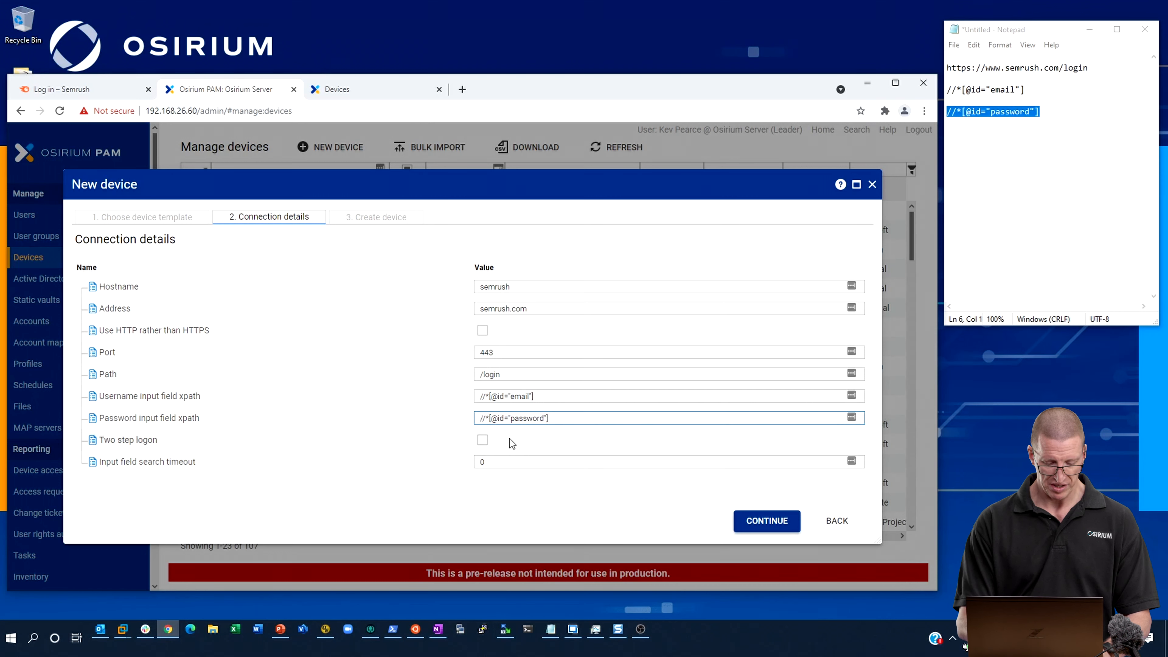
left_click(774, 524)
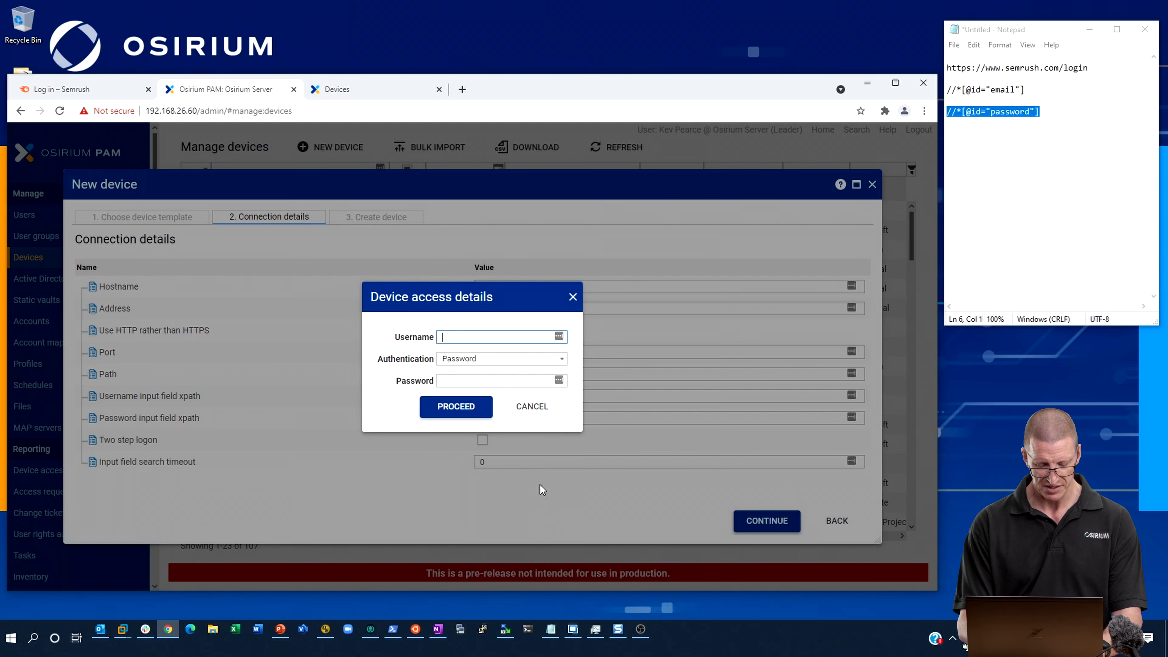
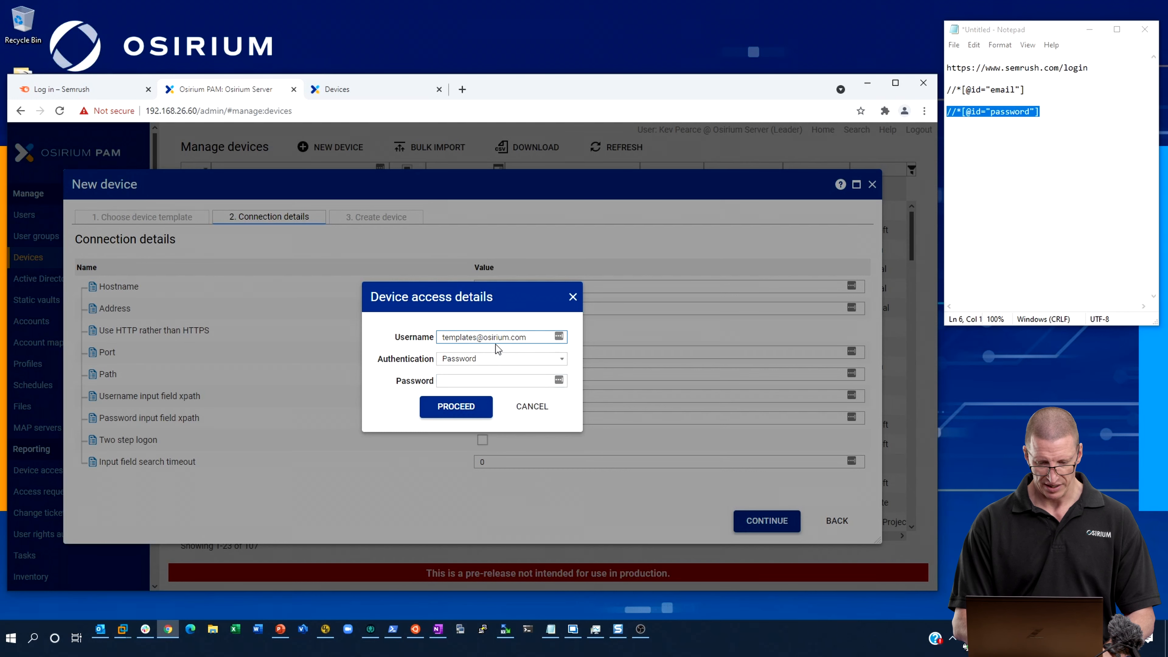
Enter the account's e-mail as username and its password for device access, and create the device as Semrush with the known control account.
left_click(498, 381)
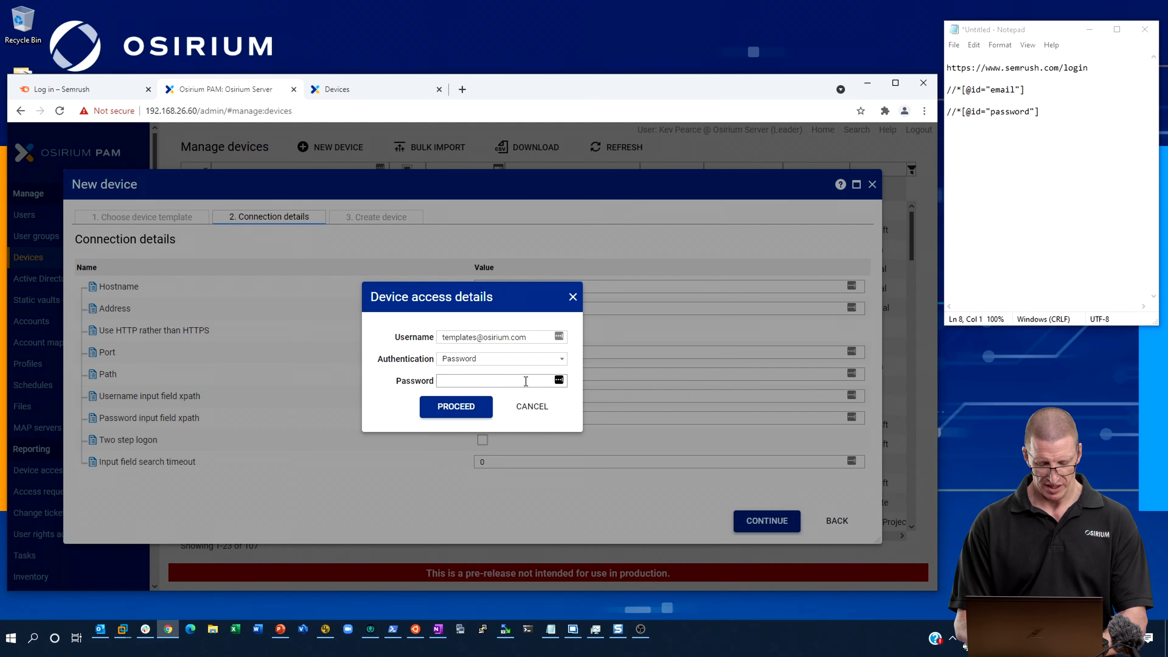
key("ctrl+v")
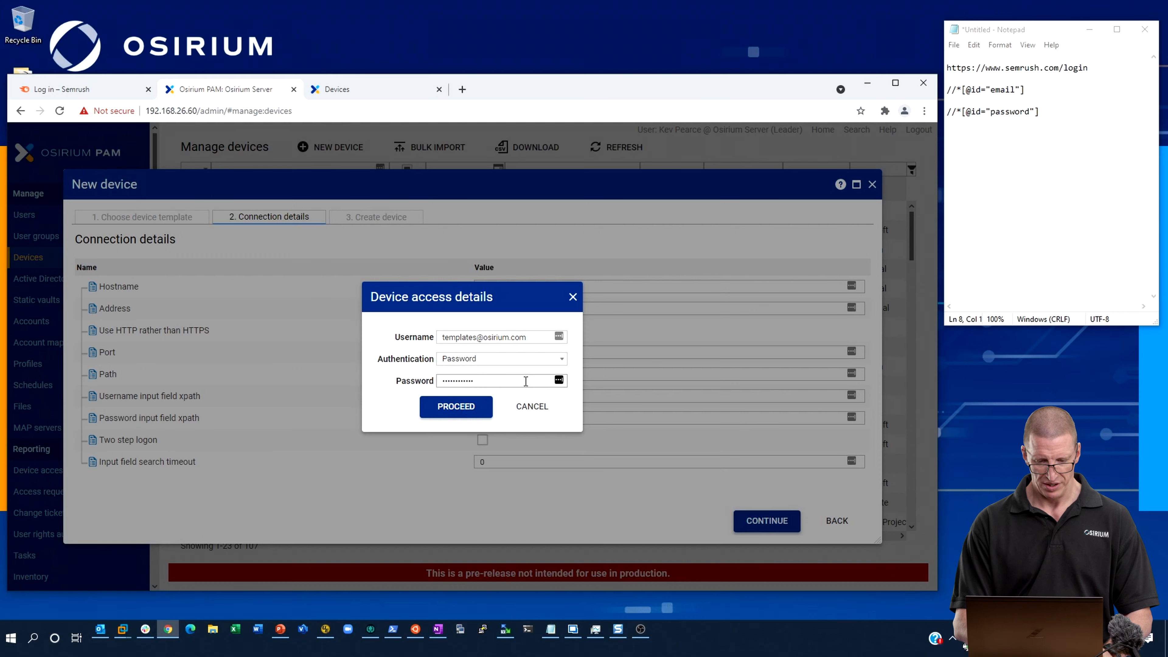
left_click(467, 407)
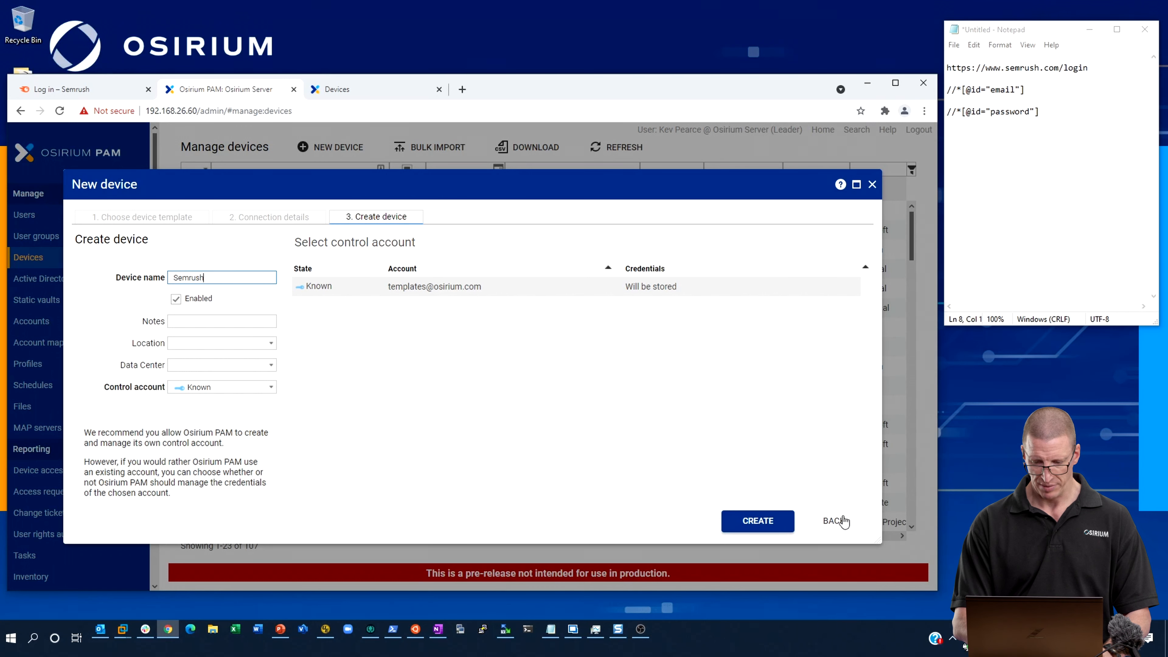
left_click(771, 522)
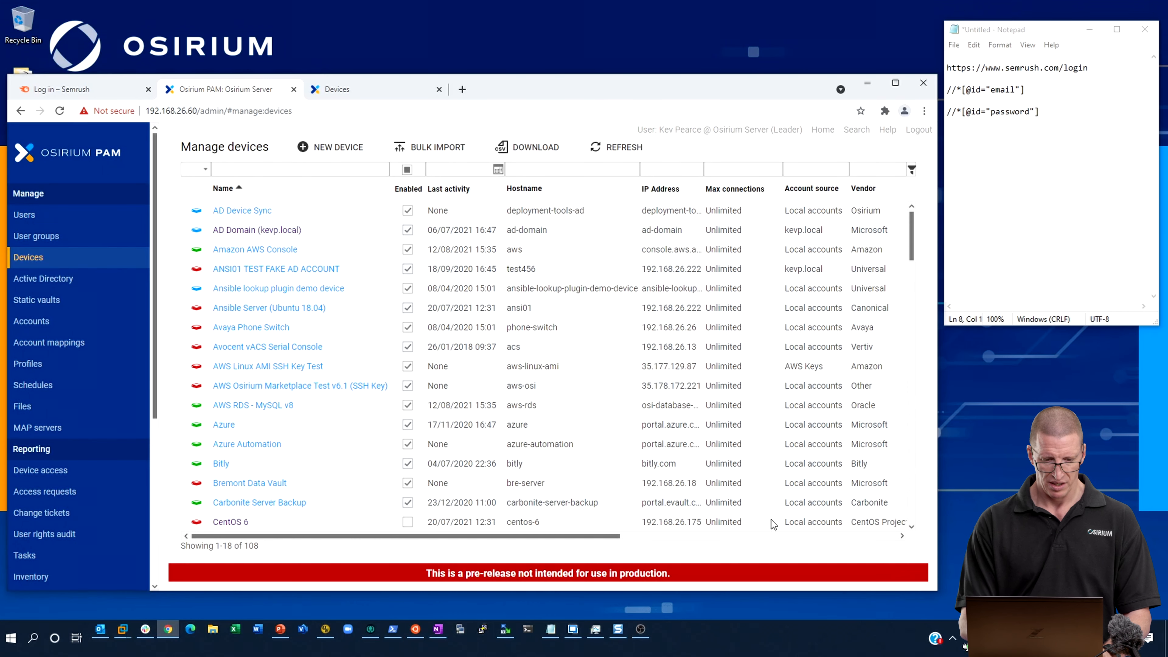
Add the Semrush device to the Cloud Portals profile with the device's own e-mail account as access level.
left_click(39, 367)
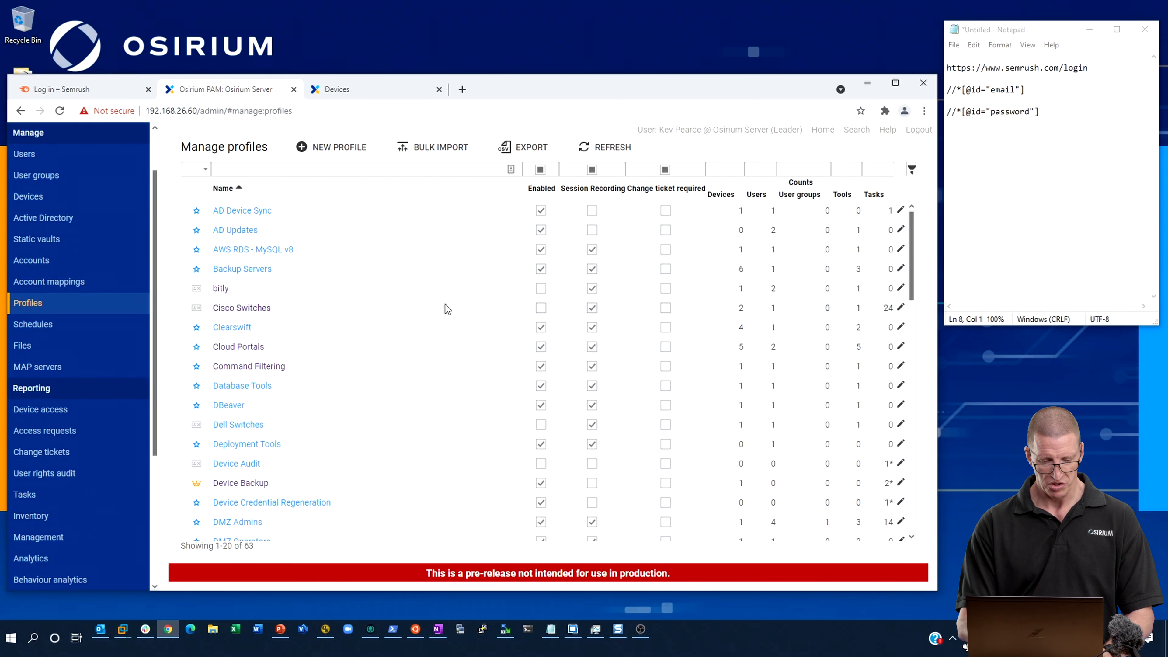
left_click(243, 348)
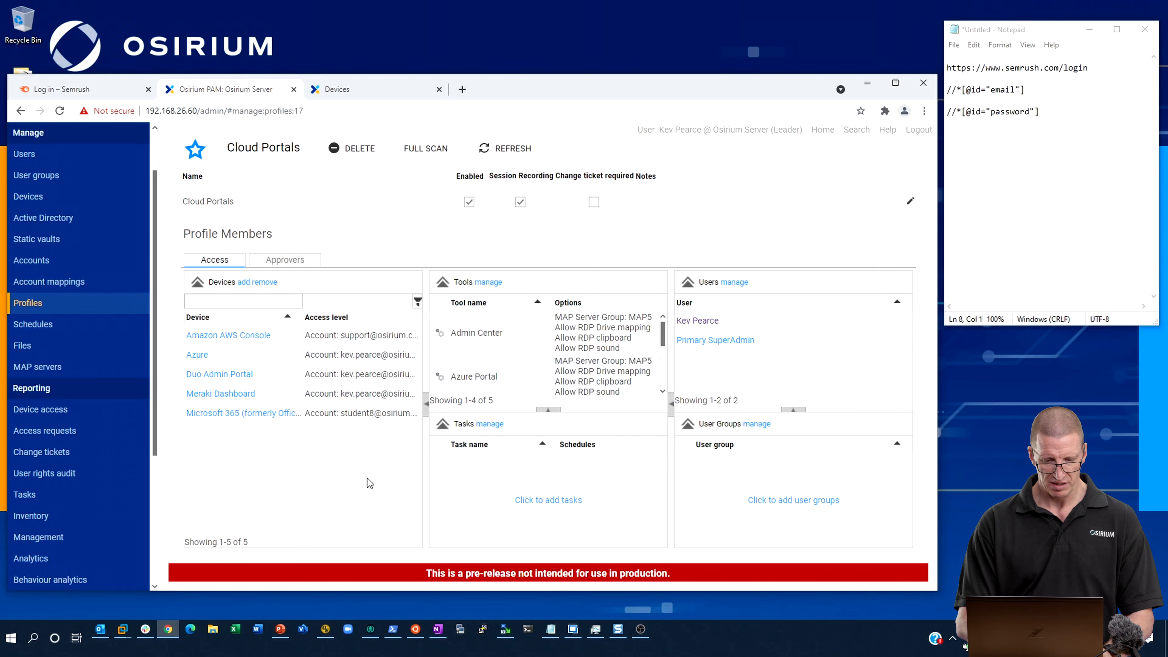
left_click(244, 282)
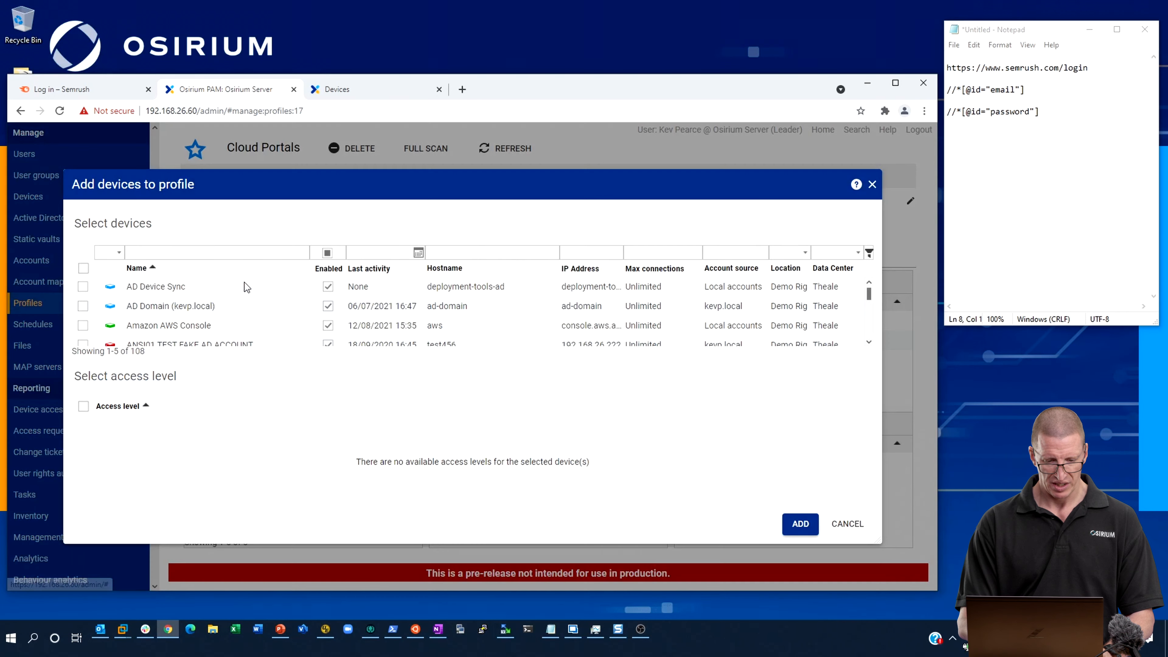
left_click(243, 254)
type("sem")
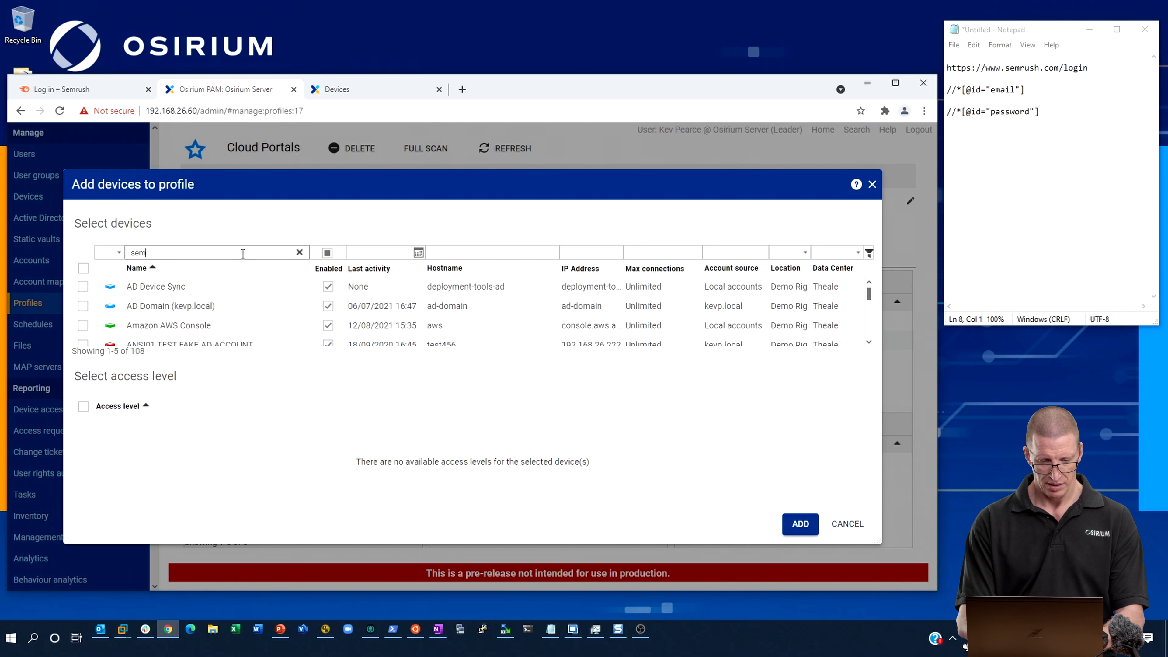
left_click(84, 287)
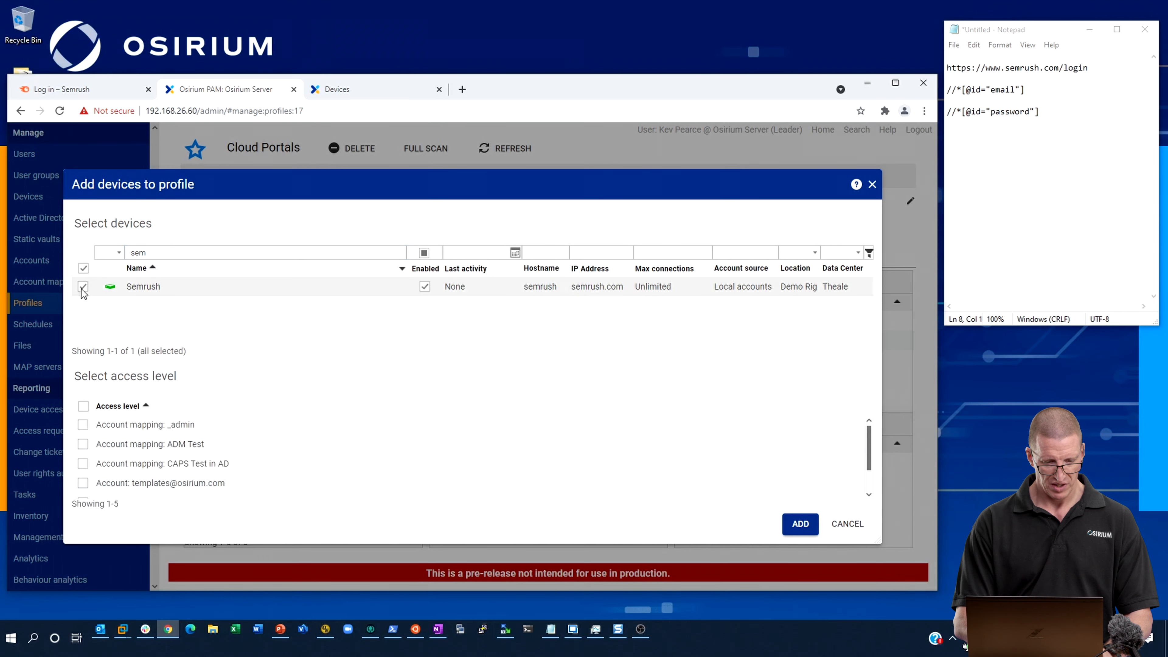
left_click(85, 484)
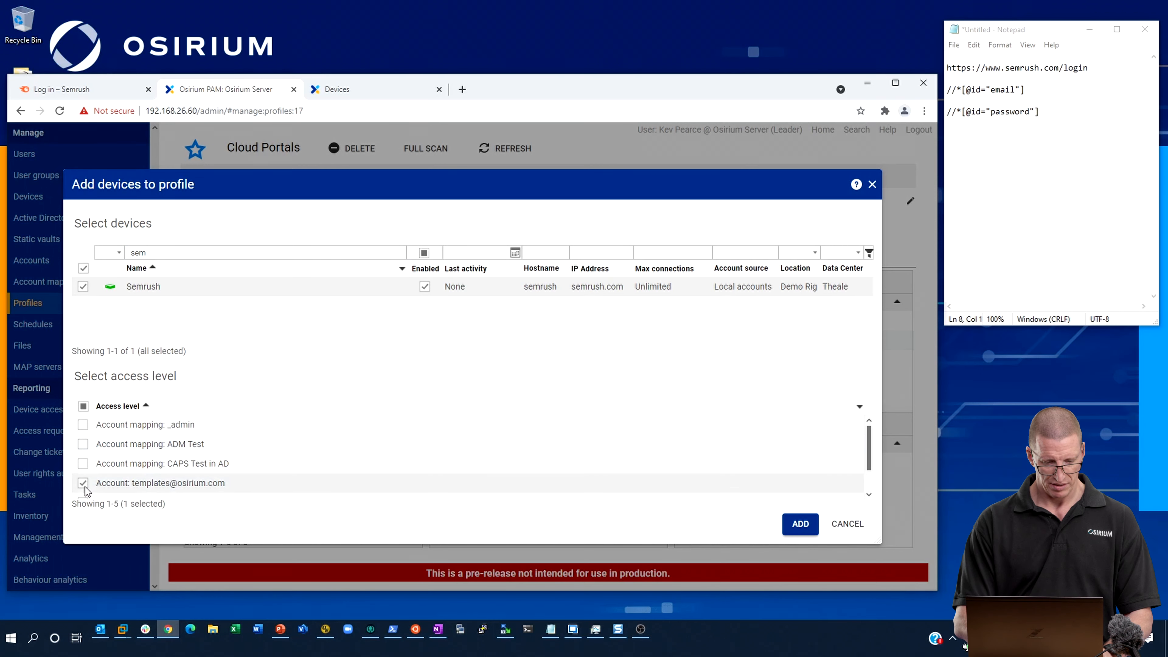
left_click(798, 524)
left_click(564, 438)
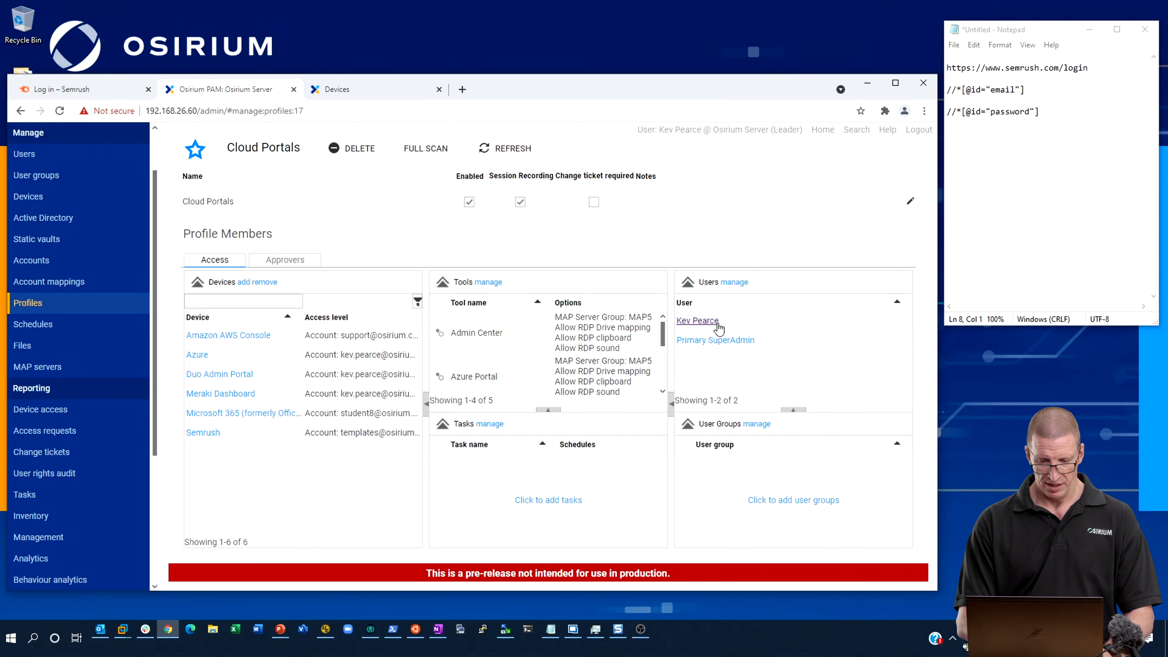
Find Semrush in the user-facing device list by searching for semru, and launch its Chrome session.
left_click(372, 89)
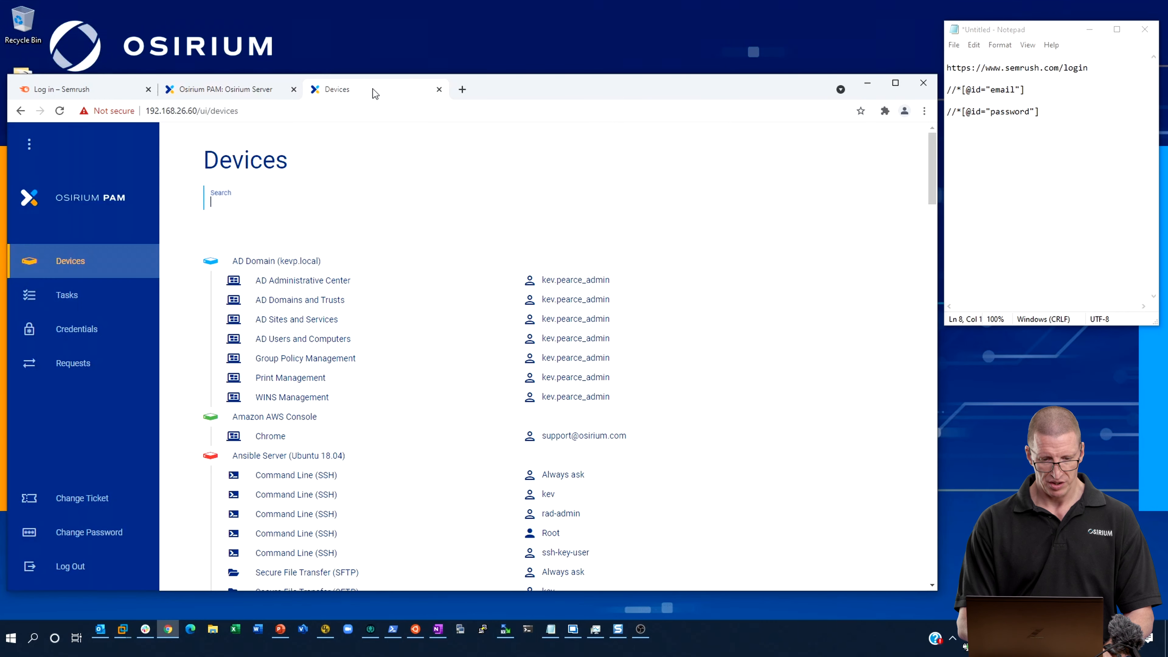
type("semru")
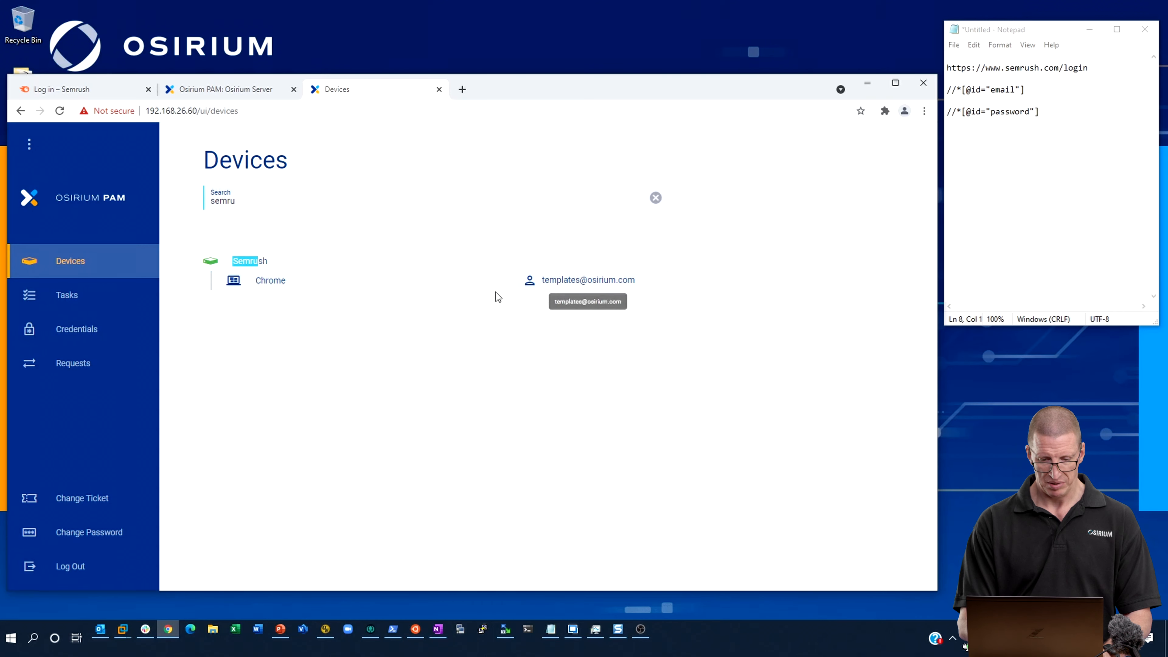
left_click(389, 285)
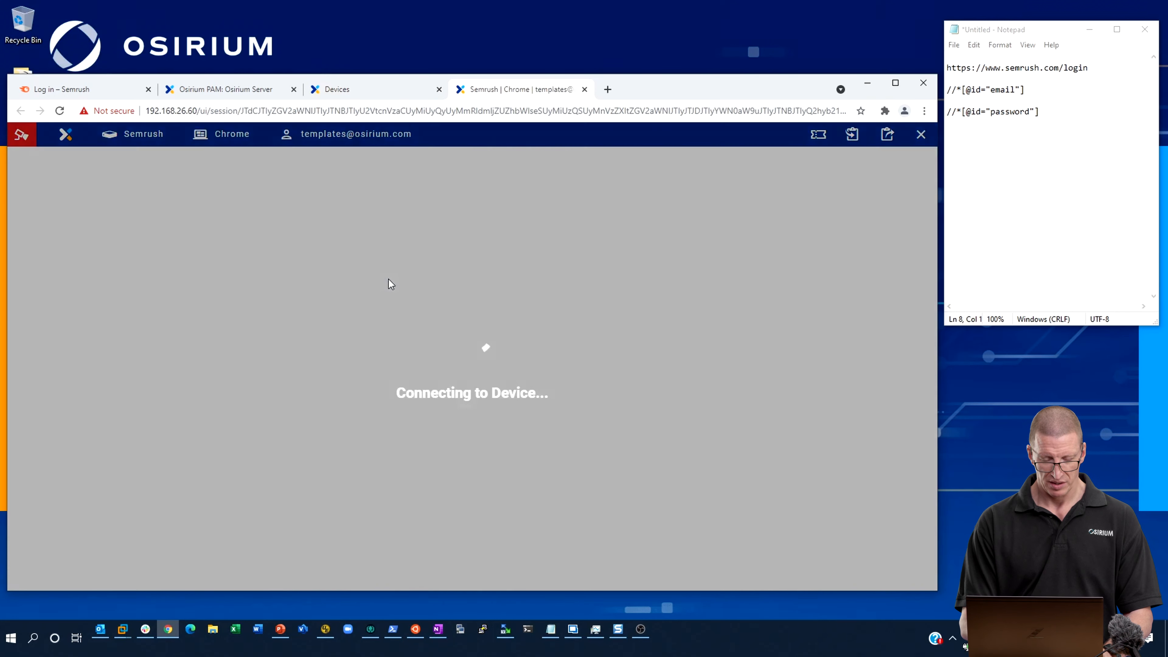